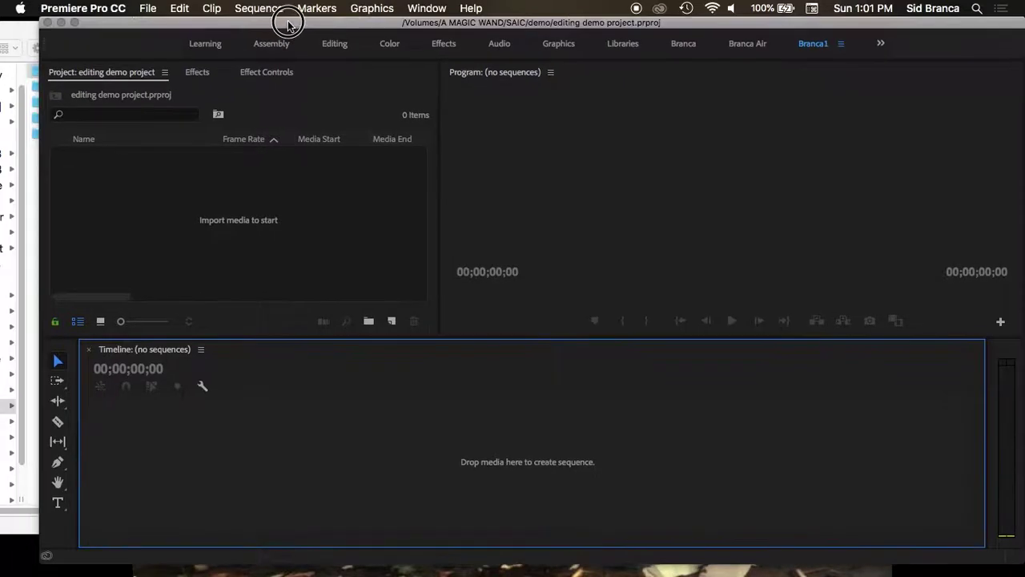
Step: Import the 720 x 1278 MP4 clip from Finder into the Project panel
click(18, 35)
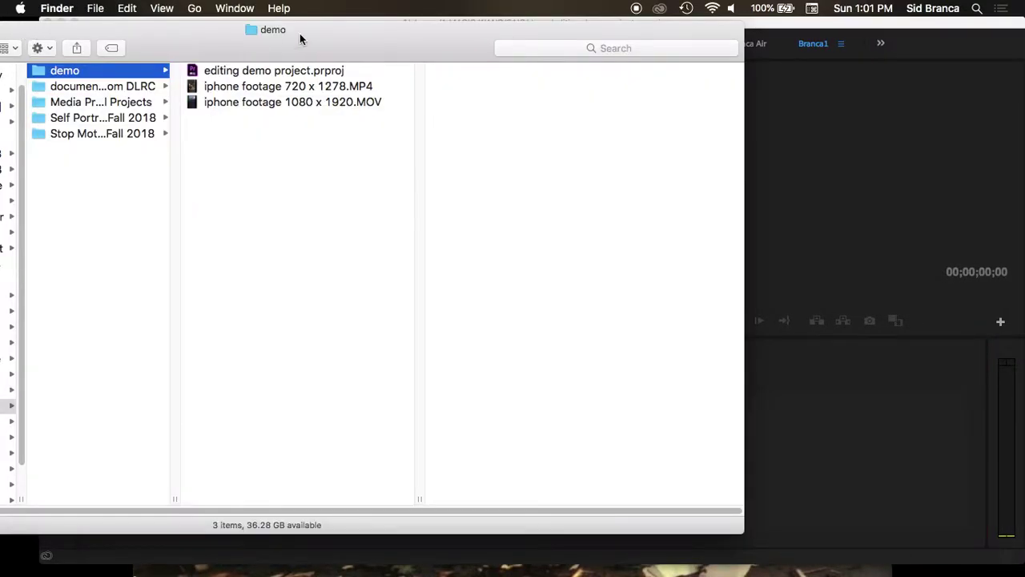
drag(346, 42, 240, 173)
click(223, 218)
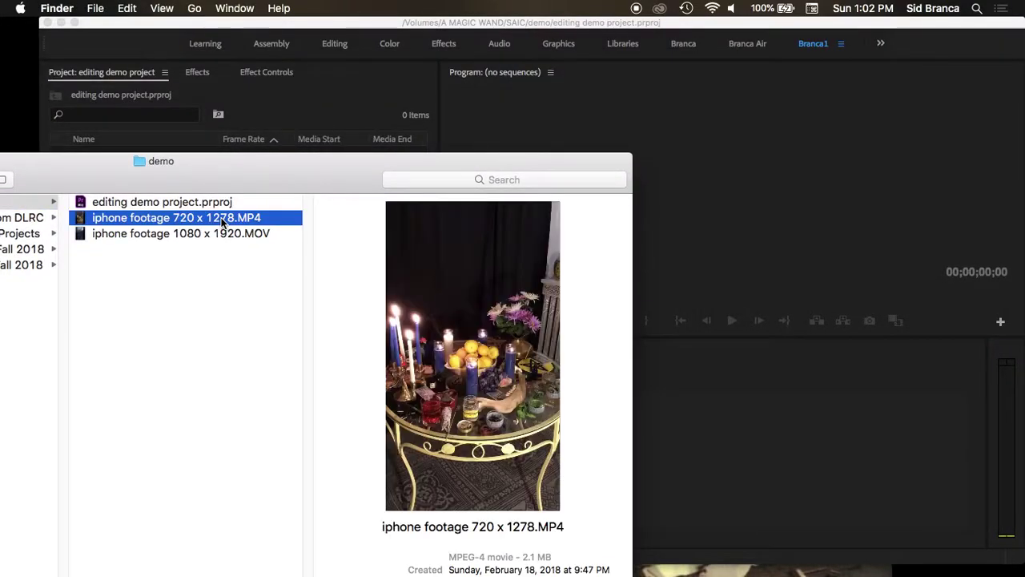
mouse_move(309, 178)
mouse_down()
mouse_move(280, 90)
mouse_move(357, 296)
mouse_up()
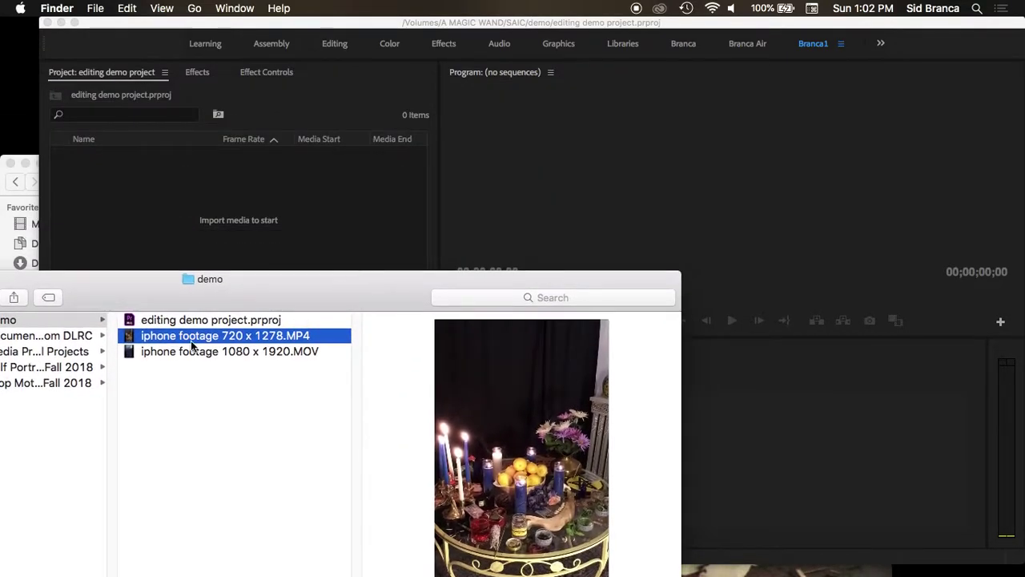
drag(181, 340, 189, 216)
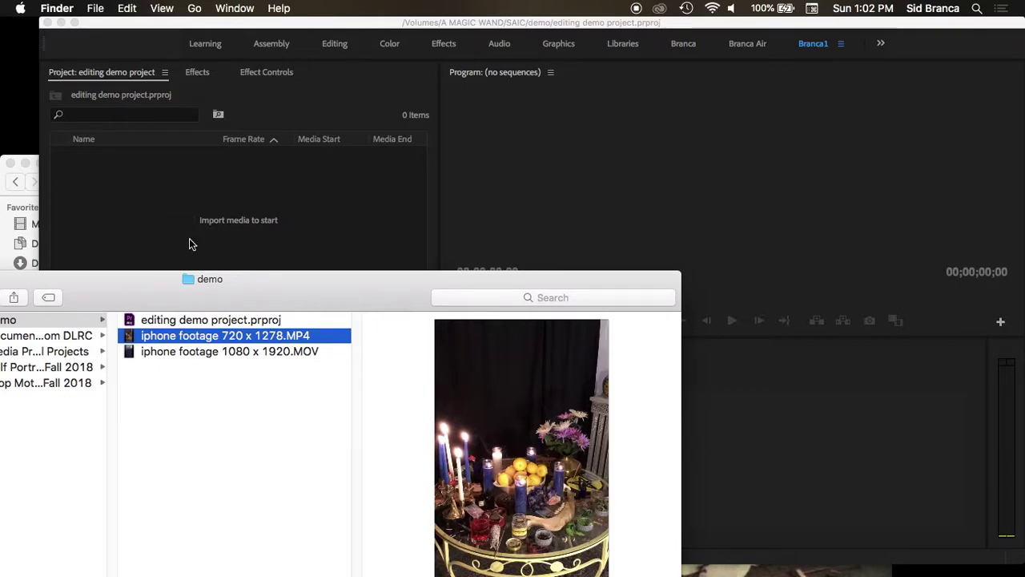
Step: Import the 1080 x 1920 MOV clip from Finder into the project as well
click(202, 350)
mouse_move(336, 275)
mouse_down()
mouse_move(307, 81)
mouse_move(326, 321)
mouse_up()
drag(204, 393, 200, 218)
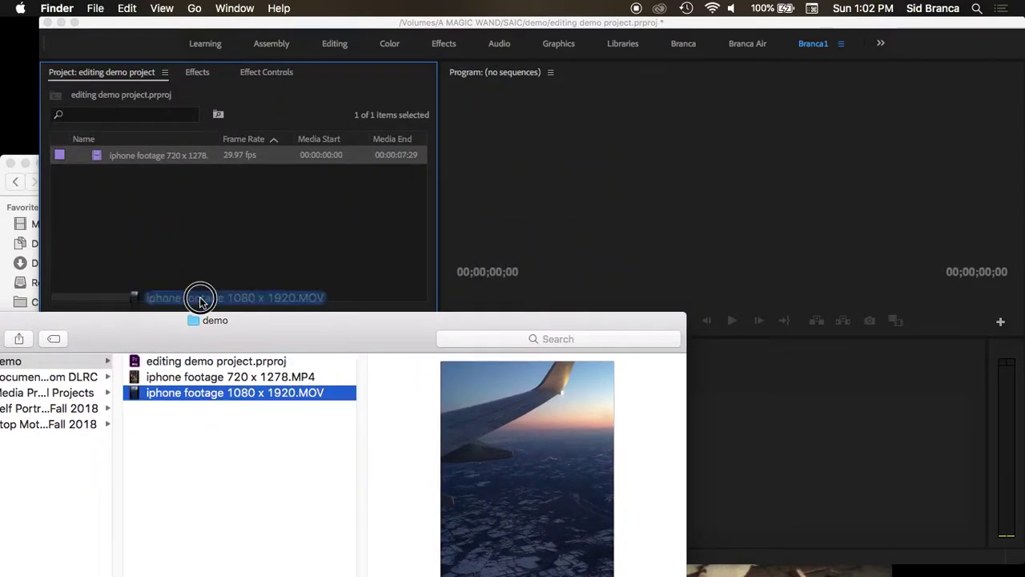
click(201, 215)
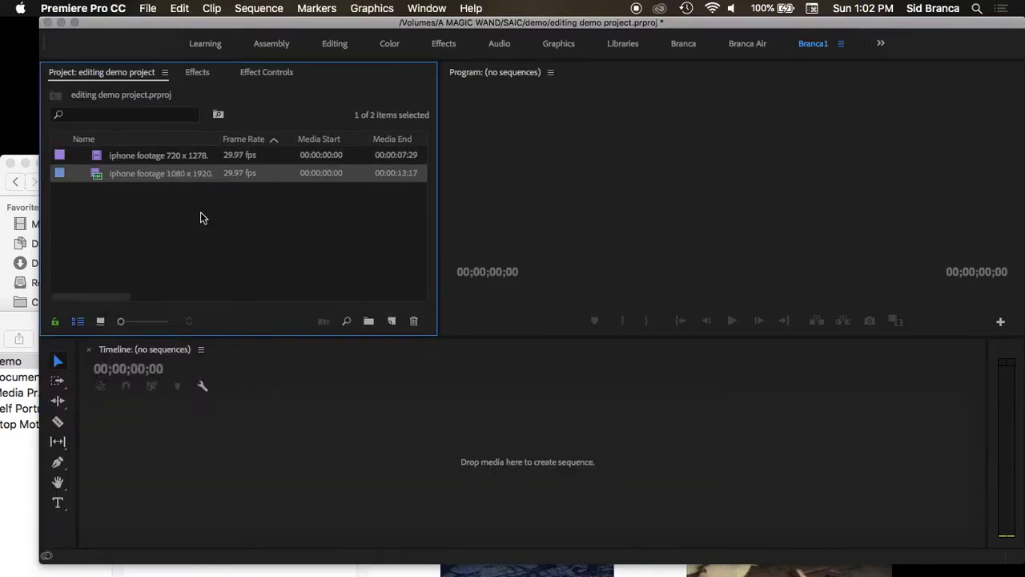
Step: Create Sequence 01 from the DSLR 1080p30 preset (1920x1080, 29.97 fps)
click(148, 8)
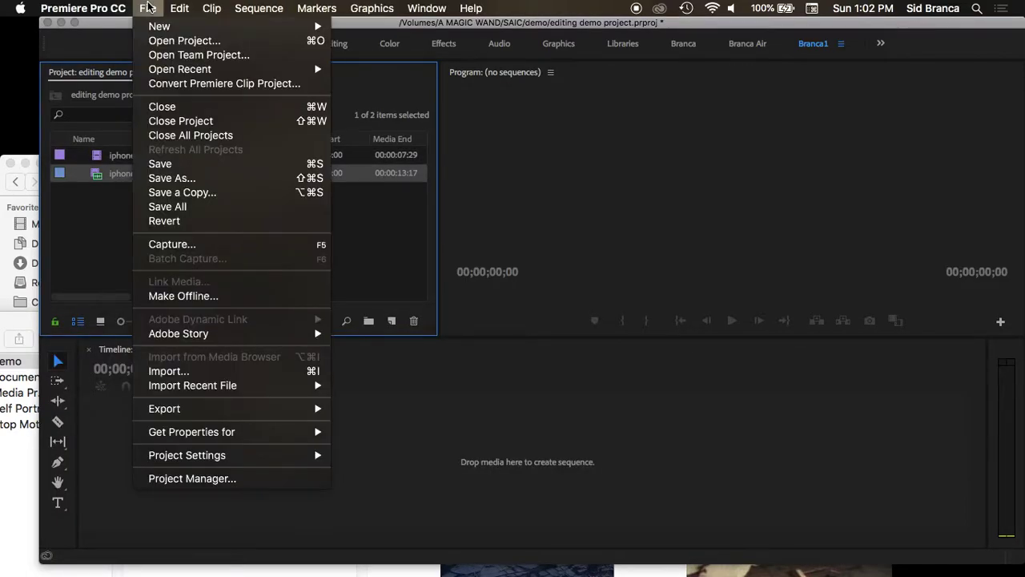
mouse_move(155, 26)
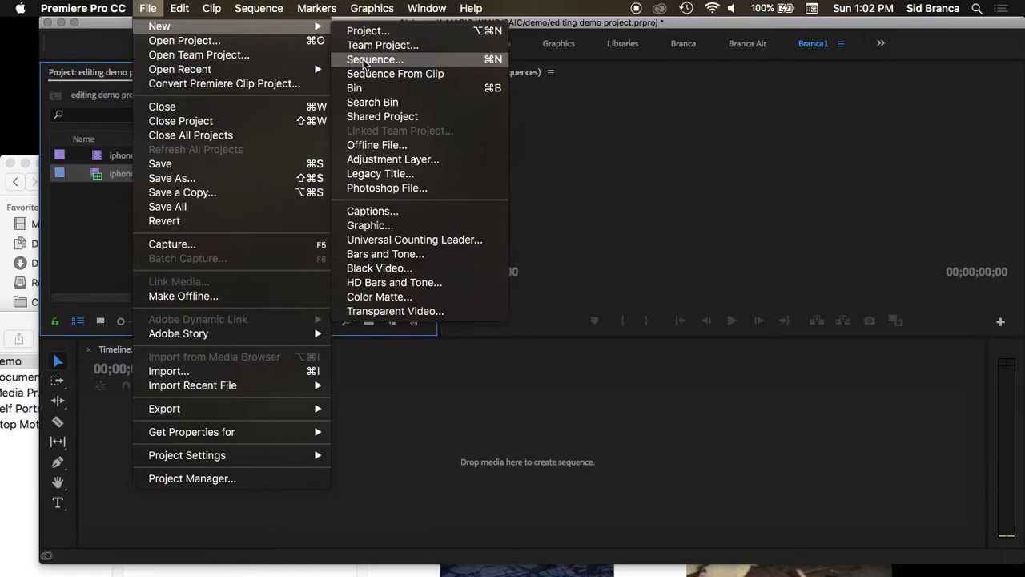
click(364, 61)
drag(355, 32, 412, 27)
click(380, 214)
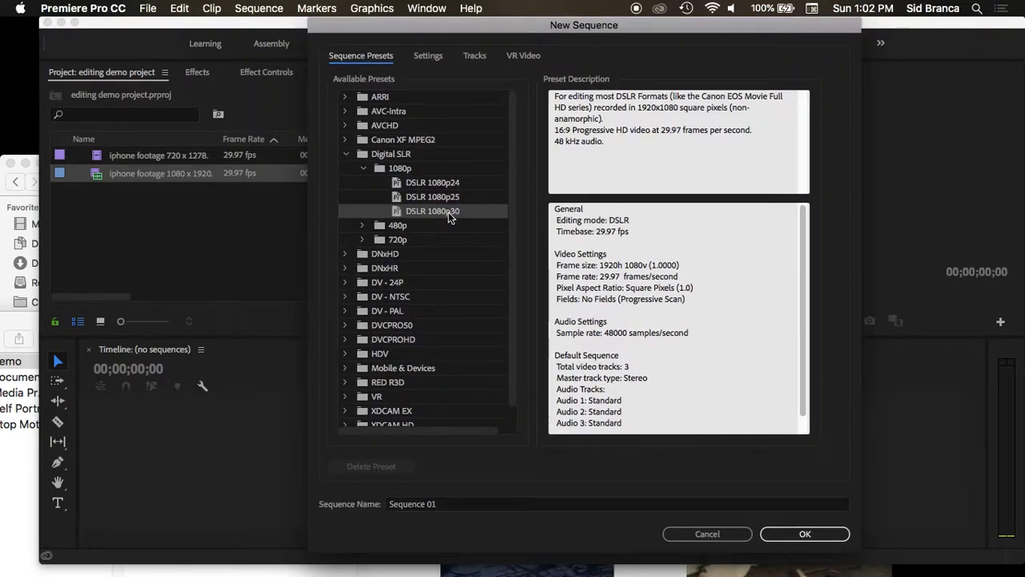
click(833, 533)
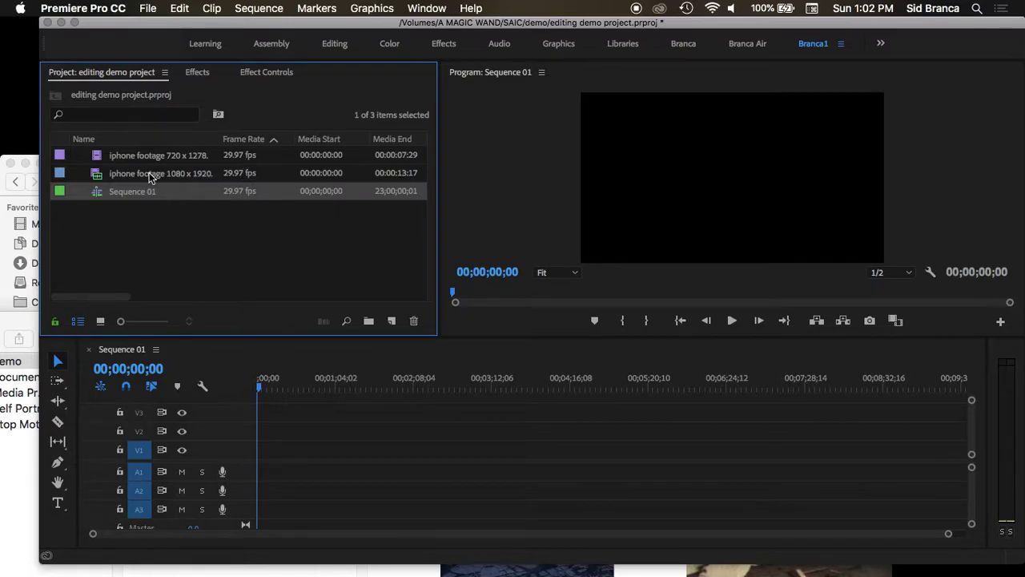
Step: Place the 1080 x 1920 MOV clip at the start of V1, keeping existing sequence settings, and select it
mouse_move(137, 177)
mouse_down()
mouse_move(282, 447)
mouse_move(264, 447)
mouse_up()
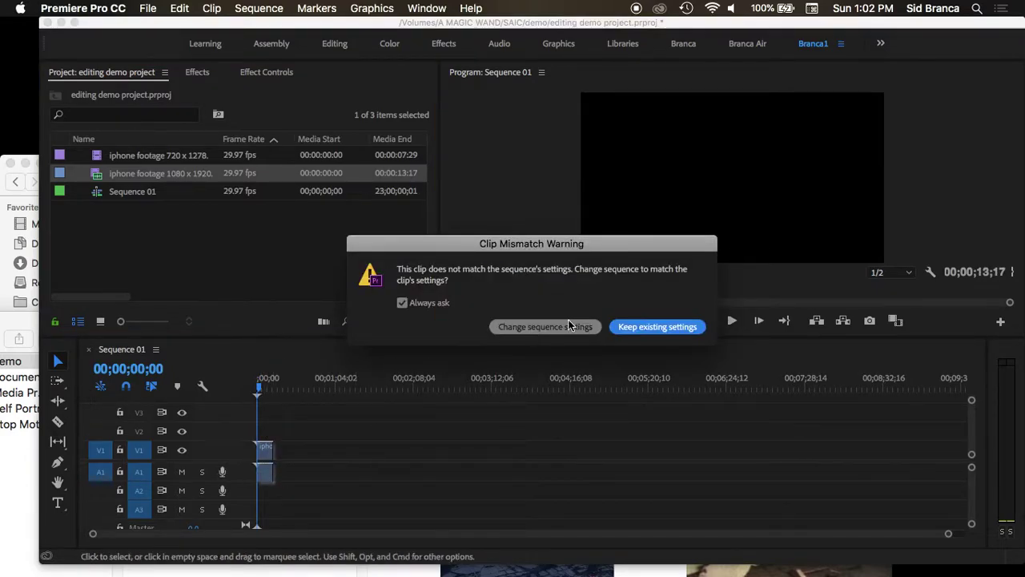
click(654, 326)
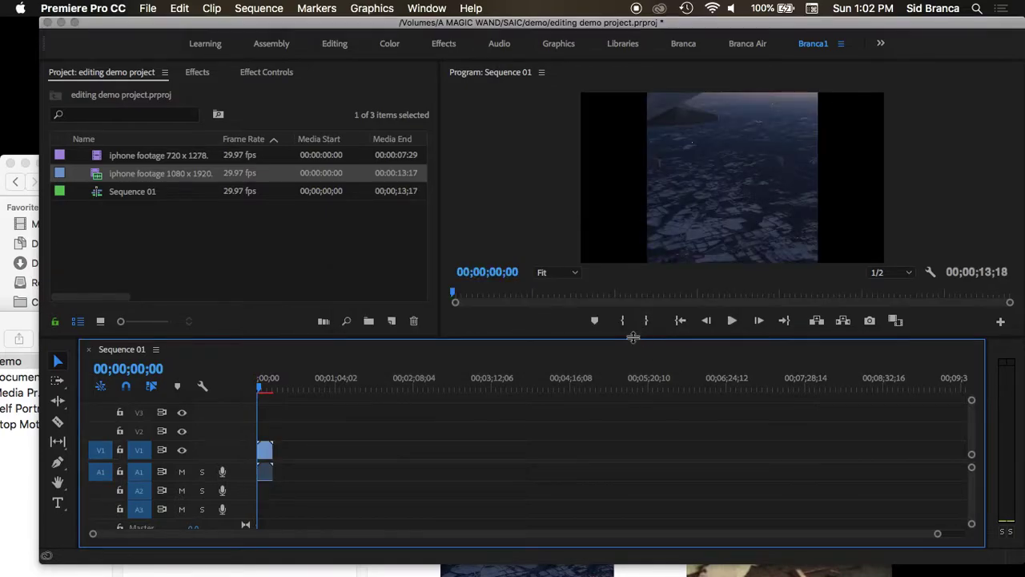
click(268, 392)
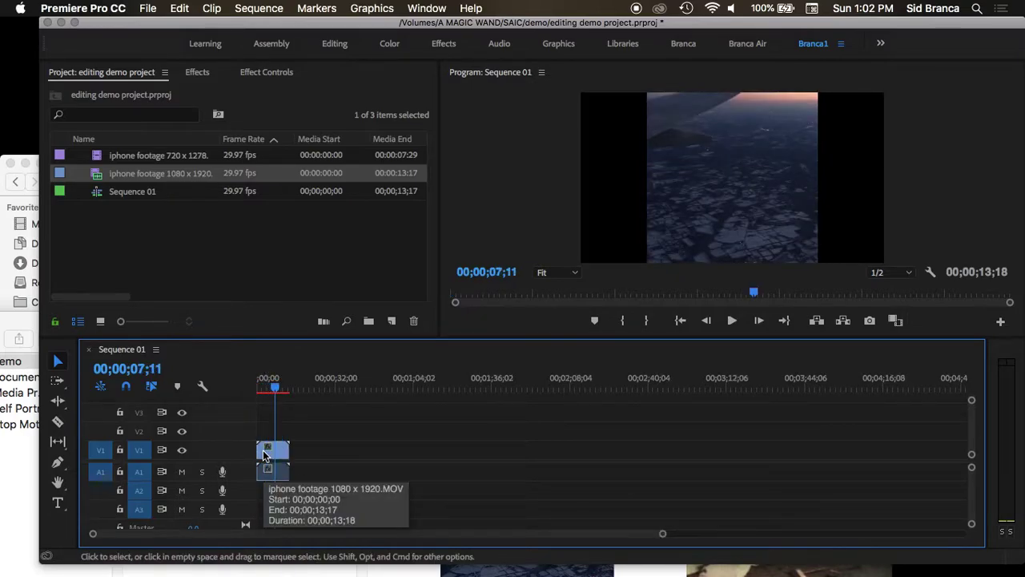
alt+scroll(265, 454, up, 10)
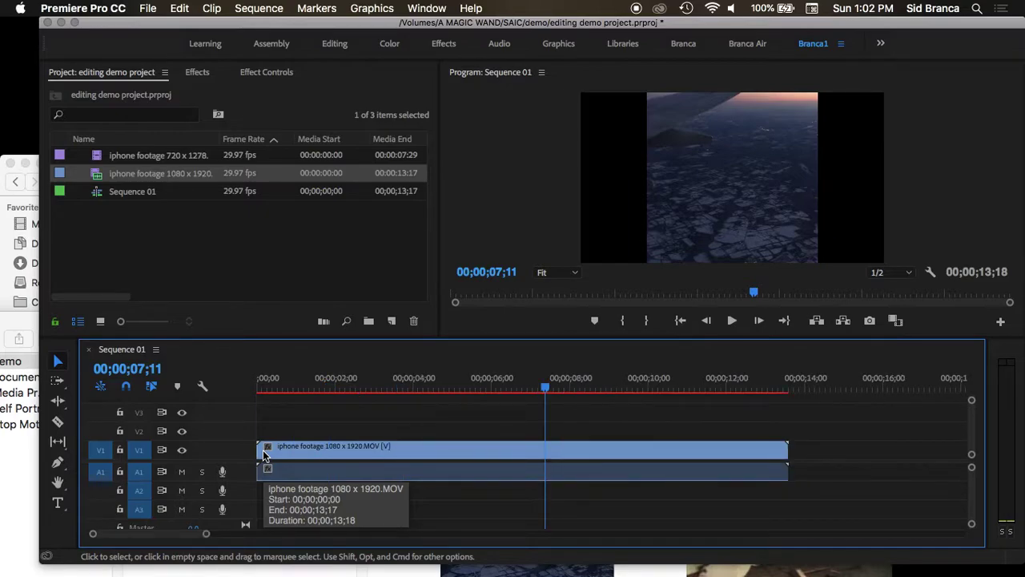
click(325, 448)
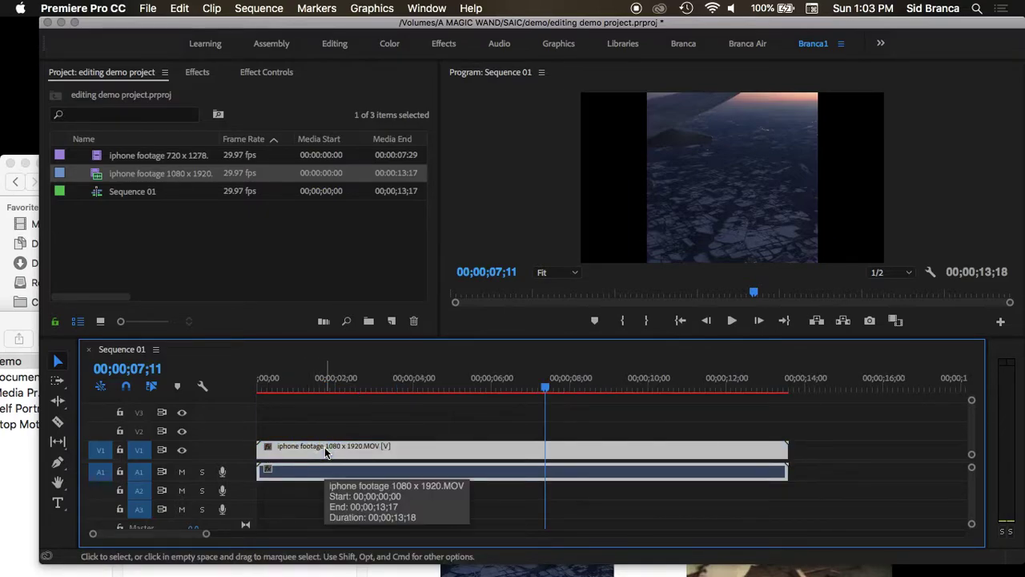
Step: In Effect Controls, try rotation values, return Rotation to 0°, and set Scale to 56.1
click(257, 73)
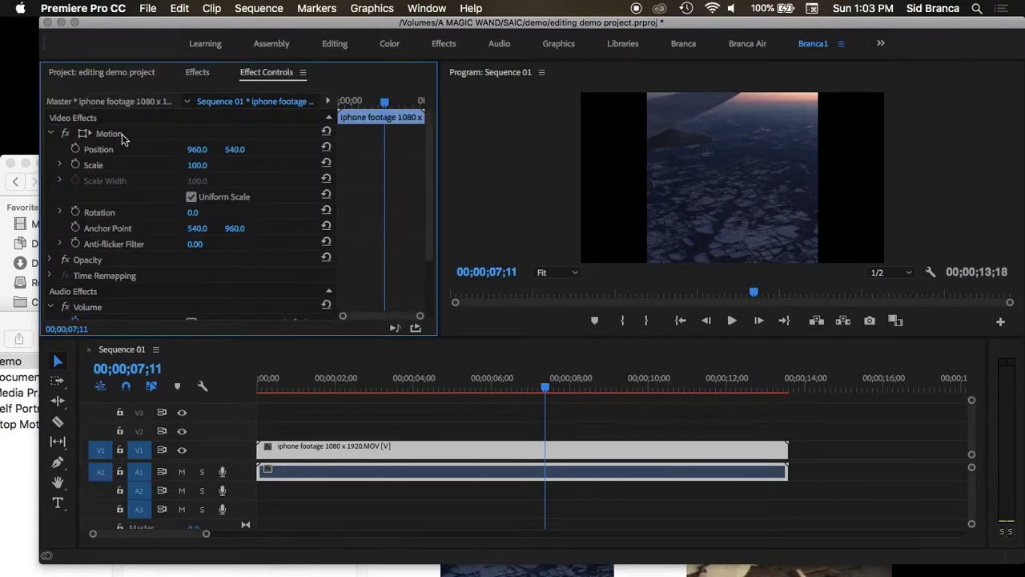
click(111, 172)
click(60, 165)
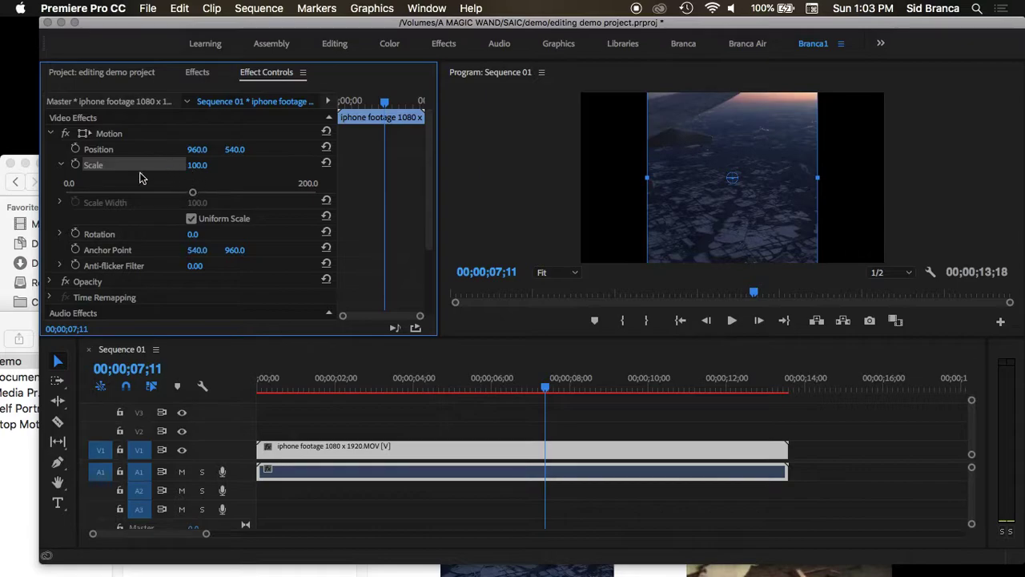
click(59, 233)
scroll(96, 216, down, 2)
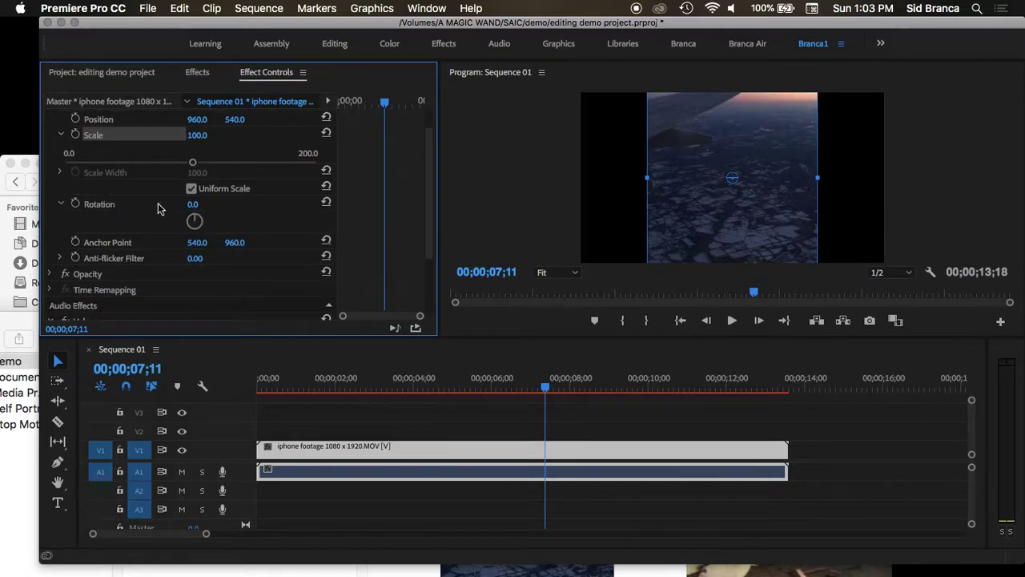
drag(197, 204, 126, 204)
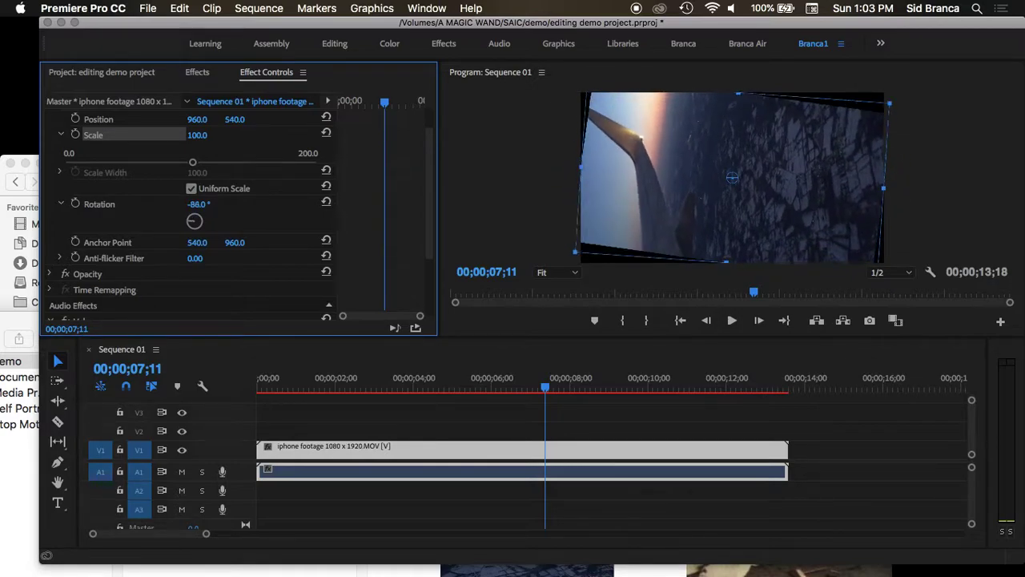
drag(126, 204, 270, 203)
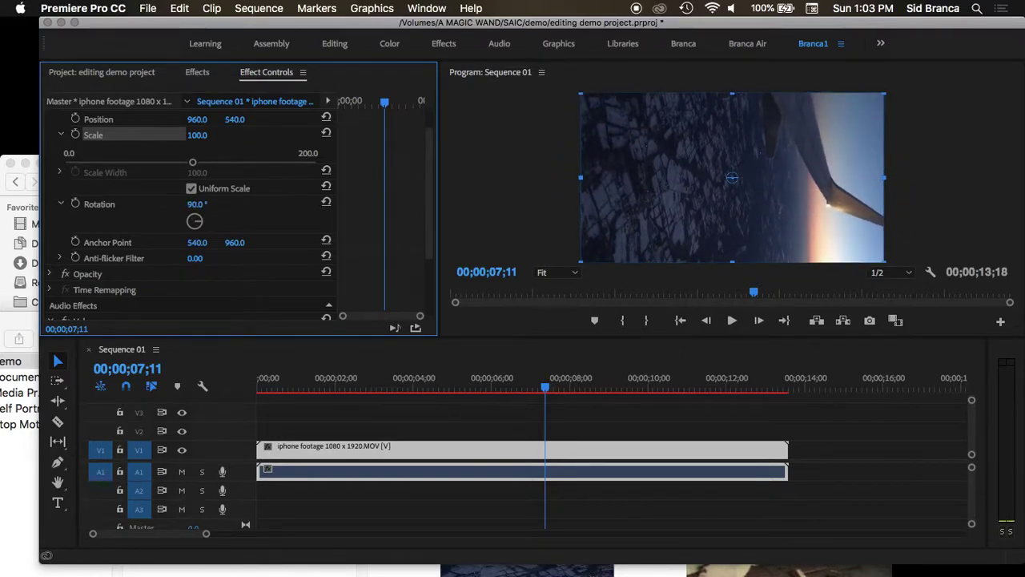
drag(270, 203, 198, 203)
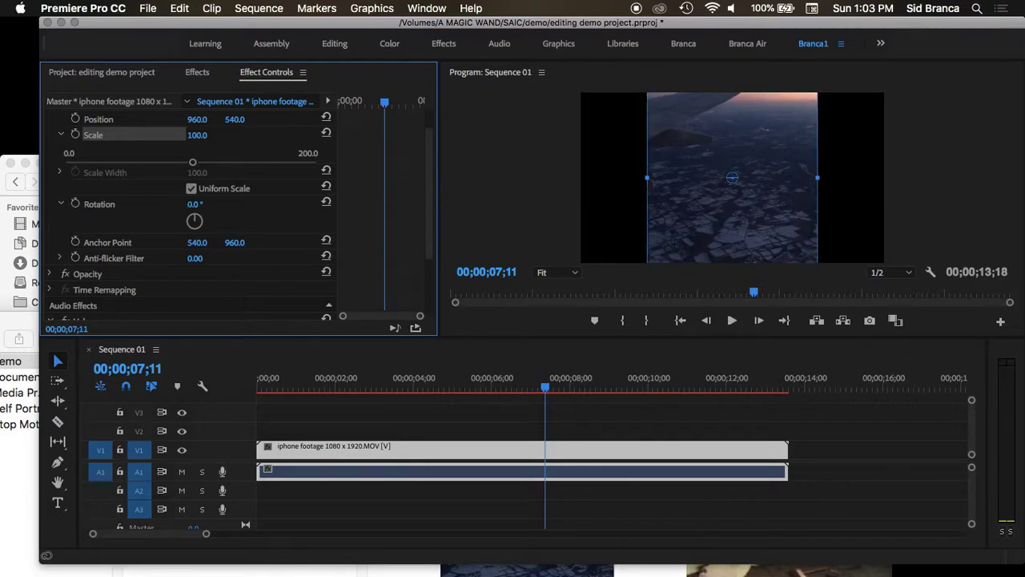
drag(193, 161, 136, 166)
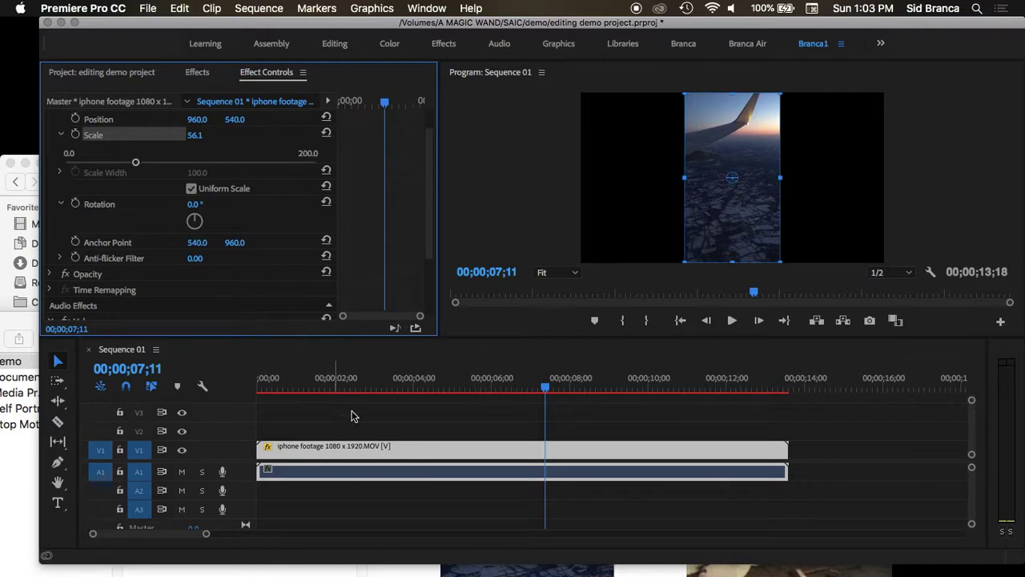
click(416, 383)
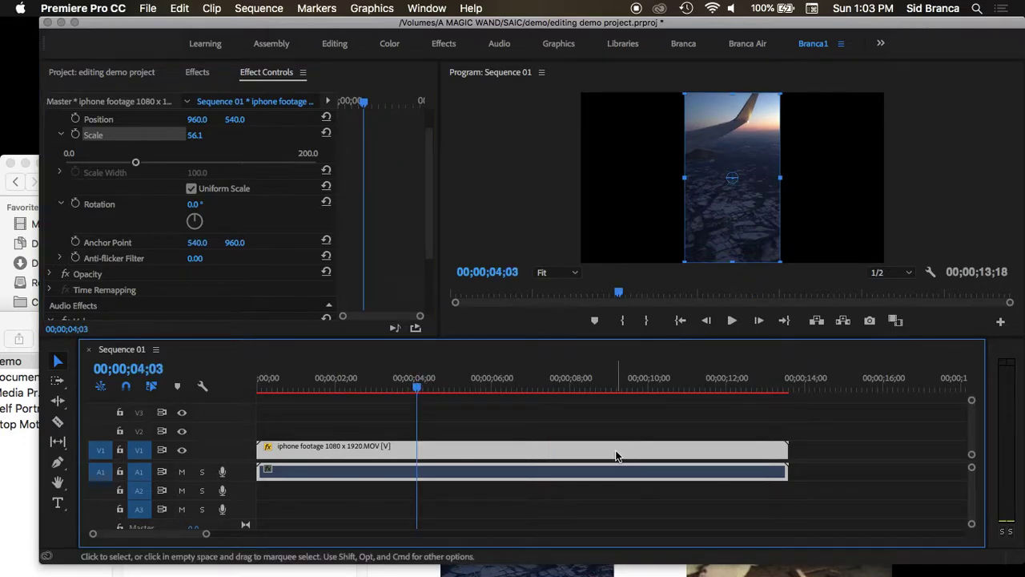
Step: Copy the MOV clip and paste the duplicate onto V2 above the original
click(180, 8)
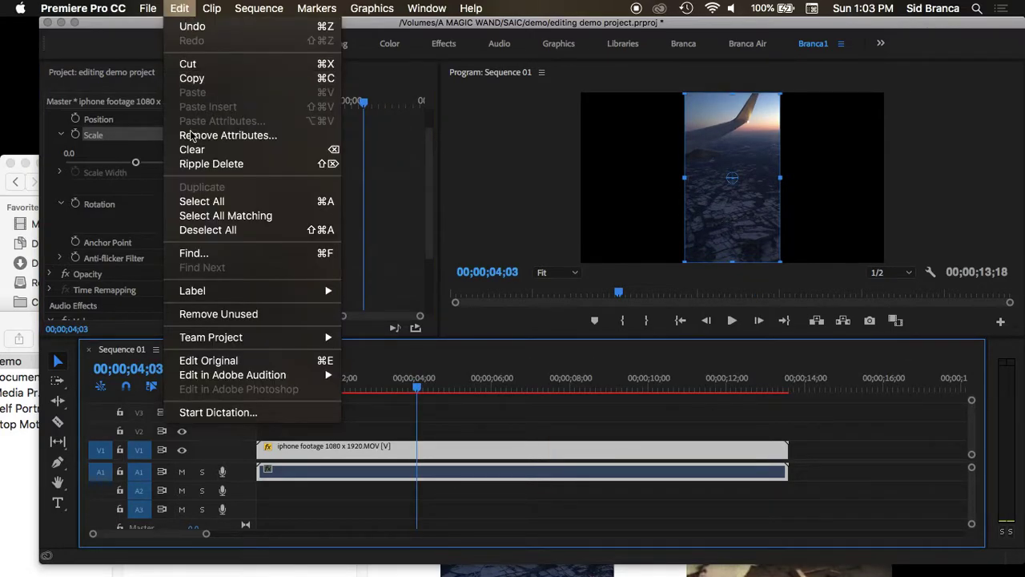
click(192, 78)
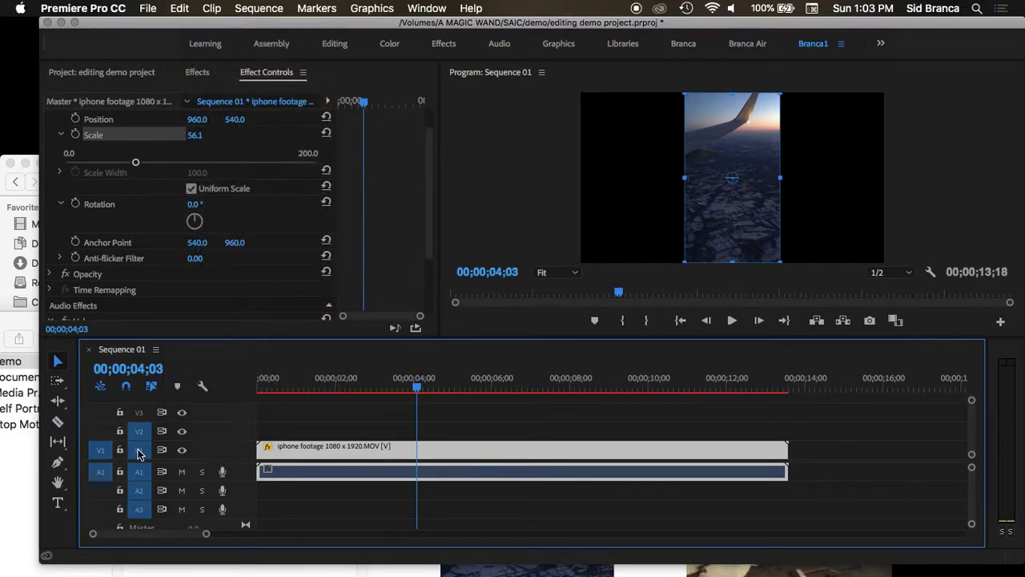
click(138, 451)
drag(286, 387, 245, 382)
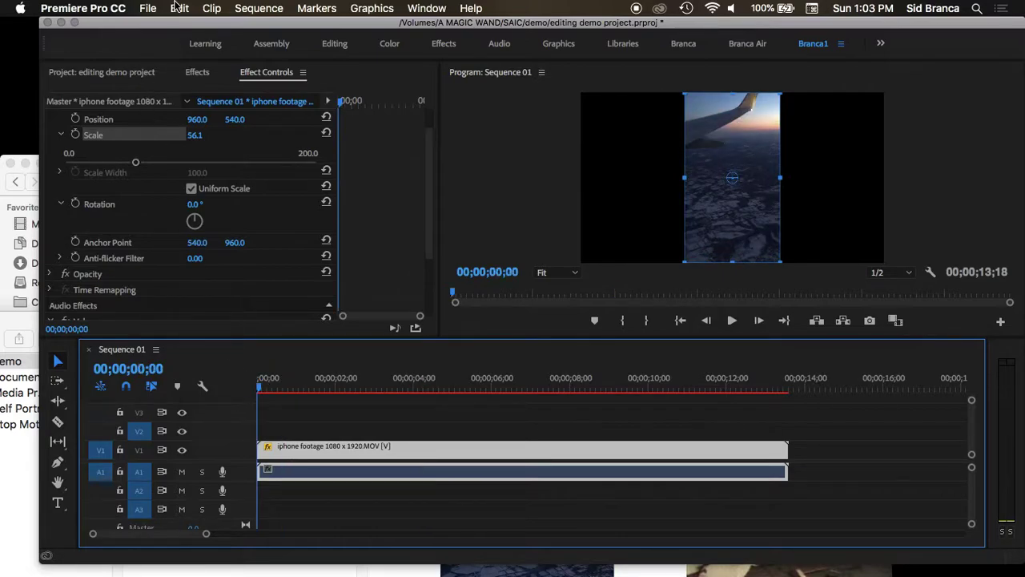
click(179, 8)
click(196, 95)
click(314, 382)
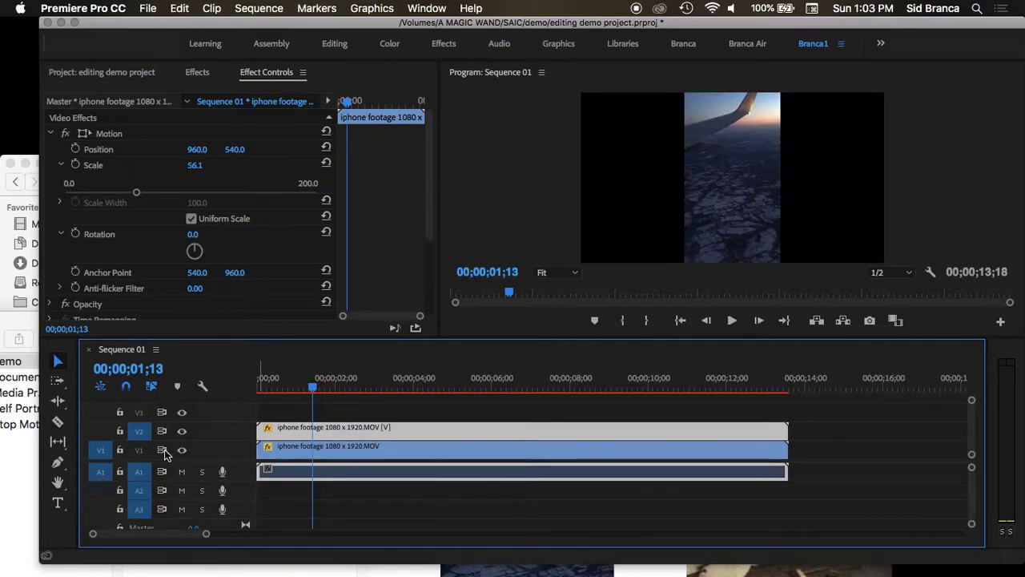
Step: Scale the V2 copy up to about 177.9 and move it down to Position Y 885
click(288, 436)
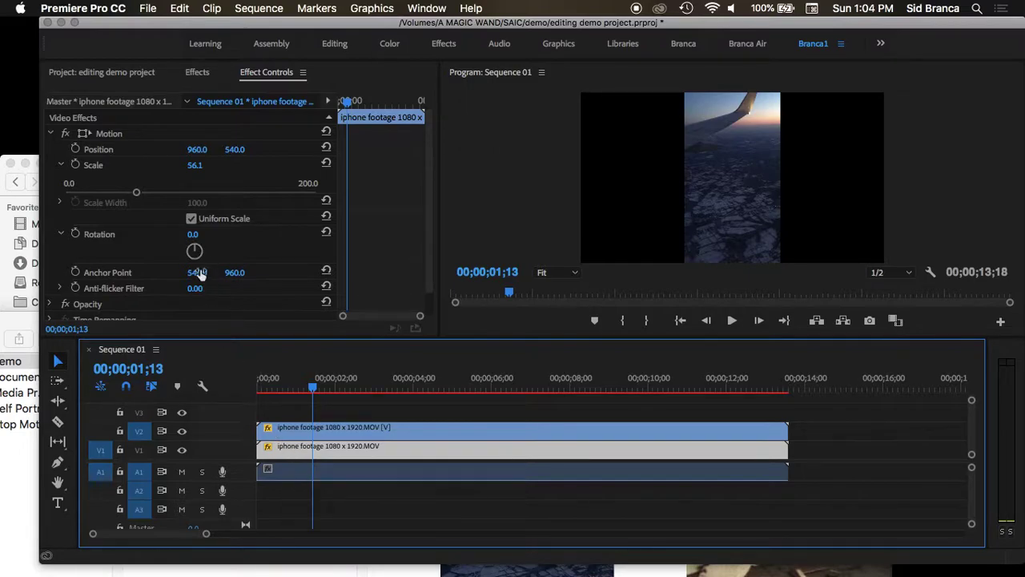
drag(137, 196, 223, 199)
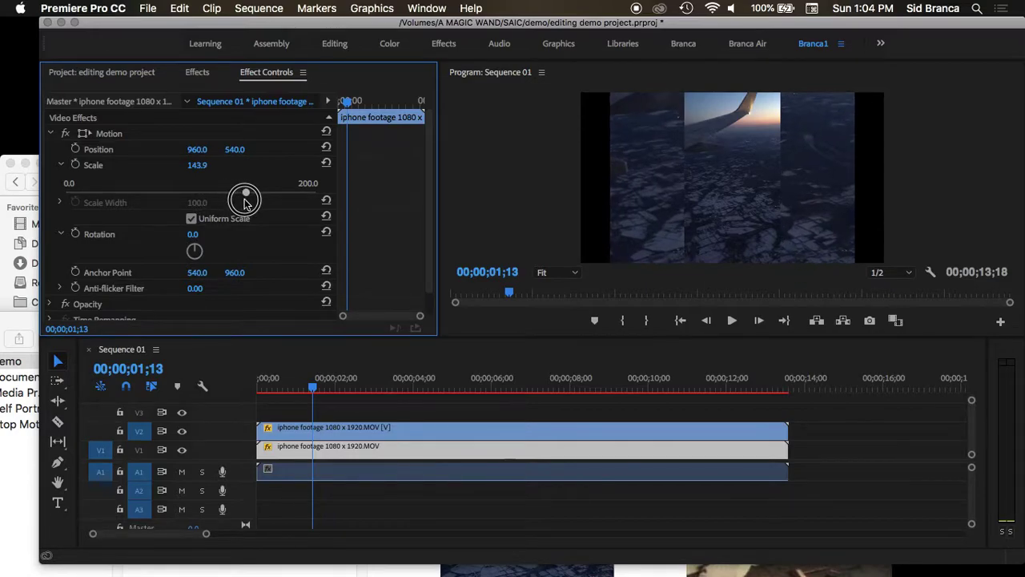
drag(223, 200, 256, 195)
click(237, 149)
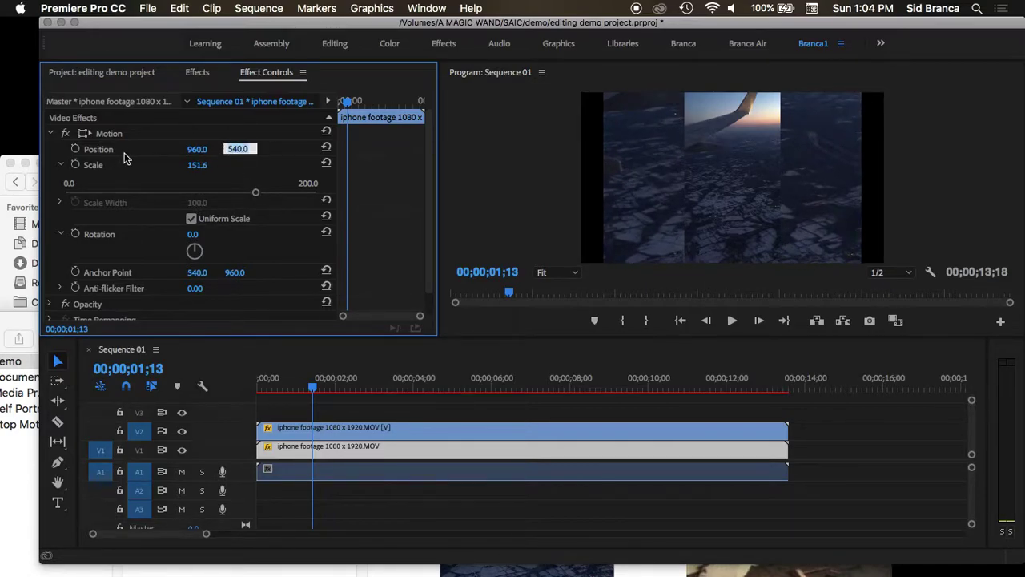
text(669)
key(Return)
drag(235, 149, 240, 149)
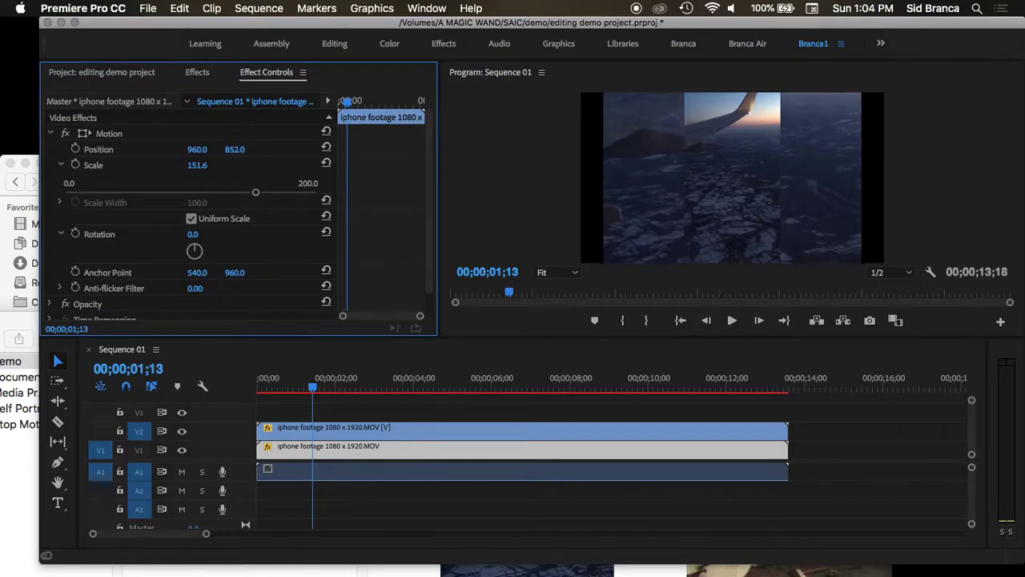
drag(256, 193, 287, 193)
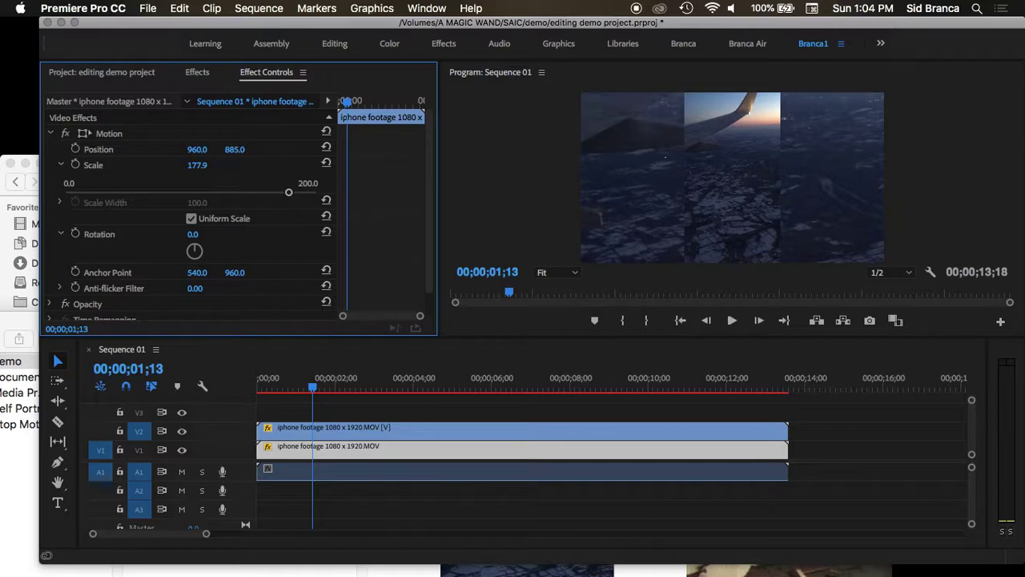
click(238, 148)
Step: Lower the background copy's Opacity to 51%
click(50, 304)
scroll(90, 264, down, 3)
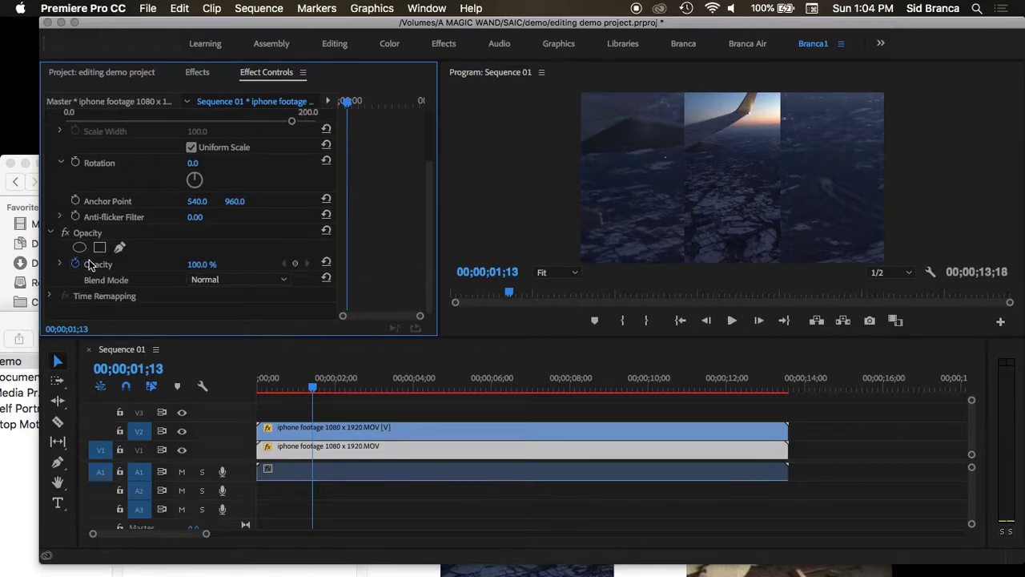
click(76, 266)
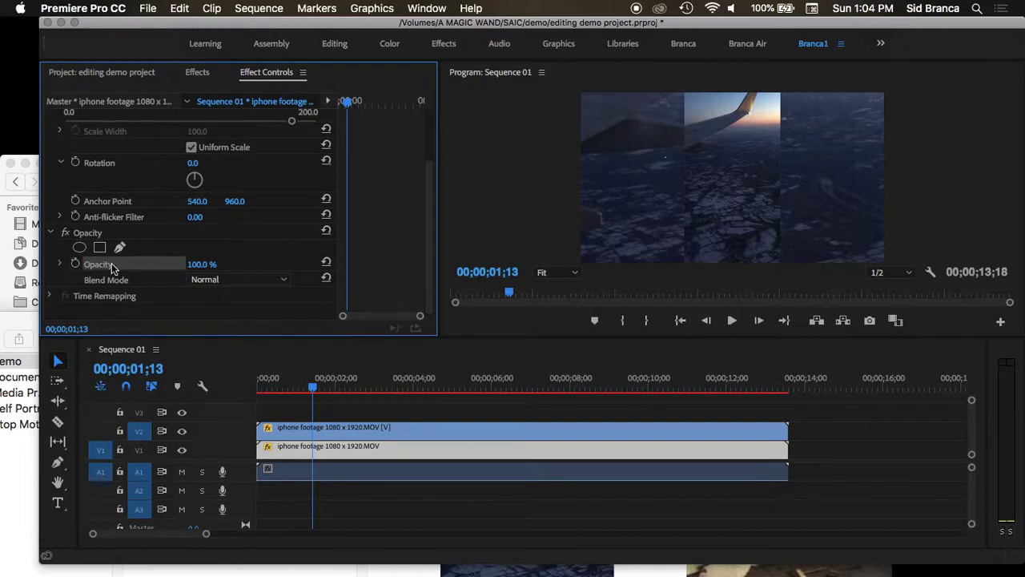
drag(200, 265, 163, 264)
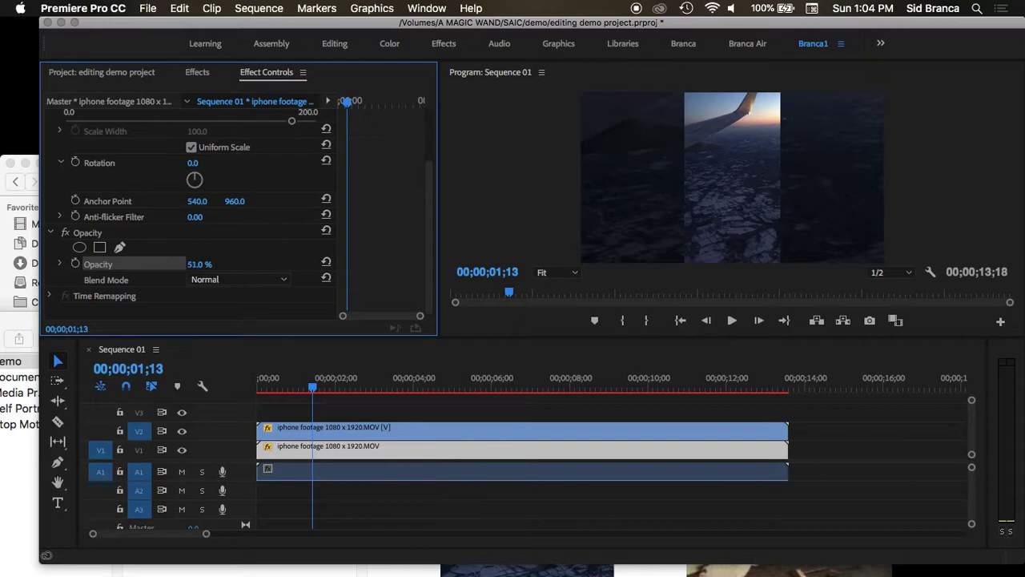
click(198, 73)
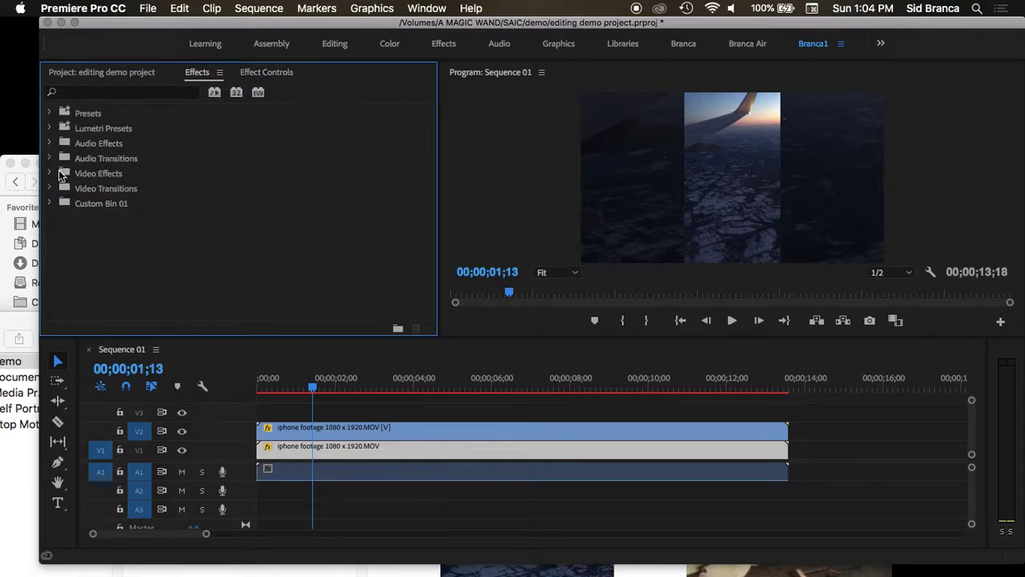
Step: Search the effects for 'blur' and apply Gaussian Blur to the V1 clip
click(86, 93)
text(blur)
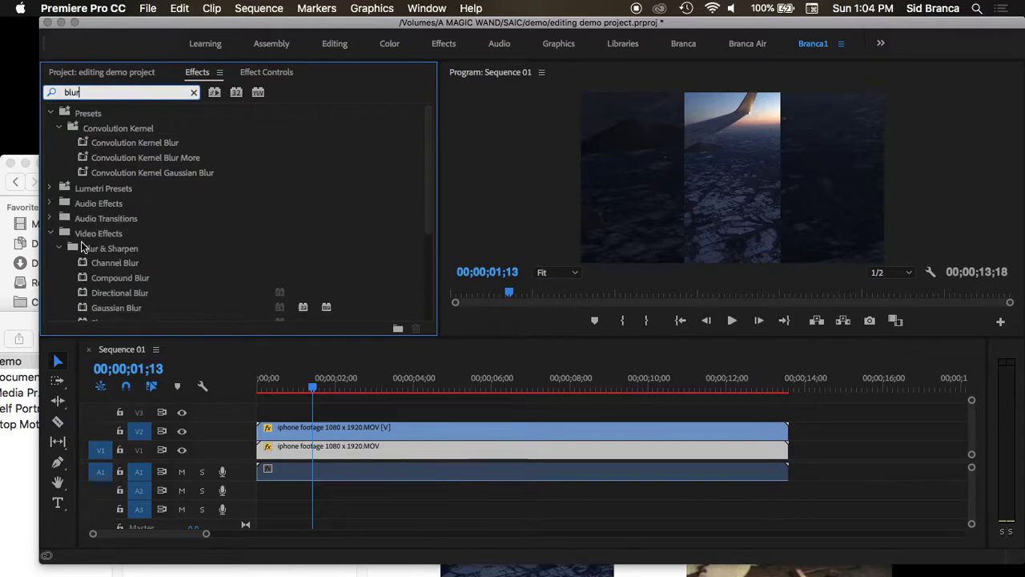
scroll(84, 253, down, 1)
click(84, 278)
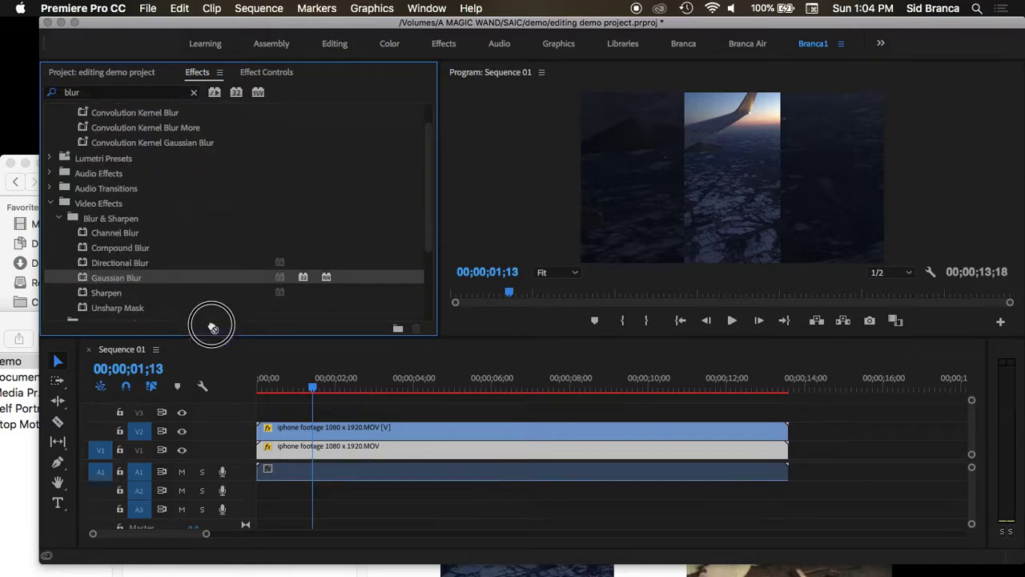
drag(84, 278, 305, 454)
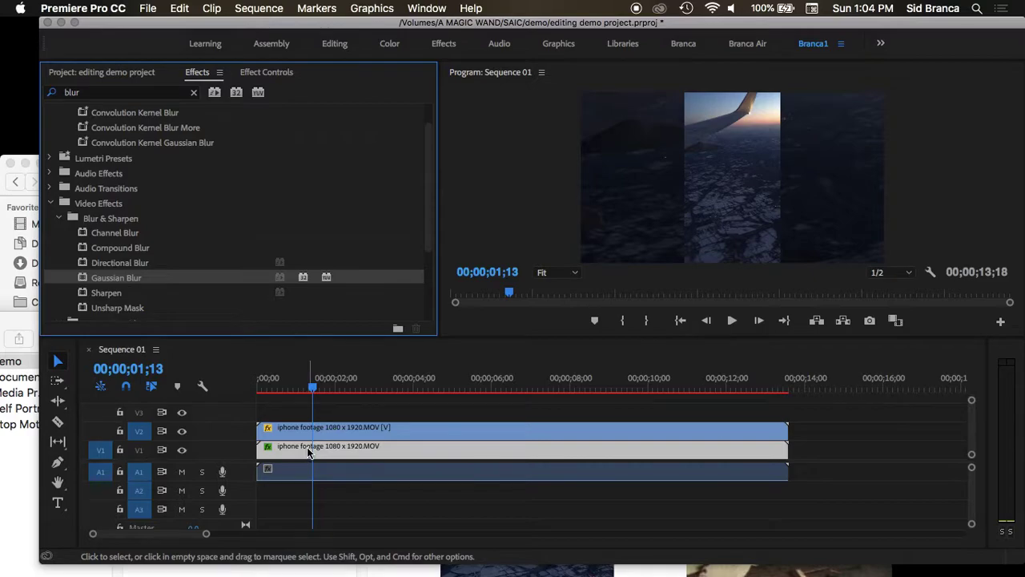
Step: Reset Opacity to 100% and set Gaussian Blur Blurriness to 48 with Repeat Edge Pixels
click(266, 72)
scroll(183, 221, down, 3)
scroll(183, 221, down, 1)
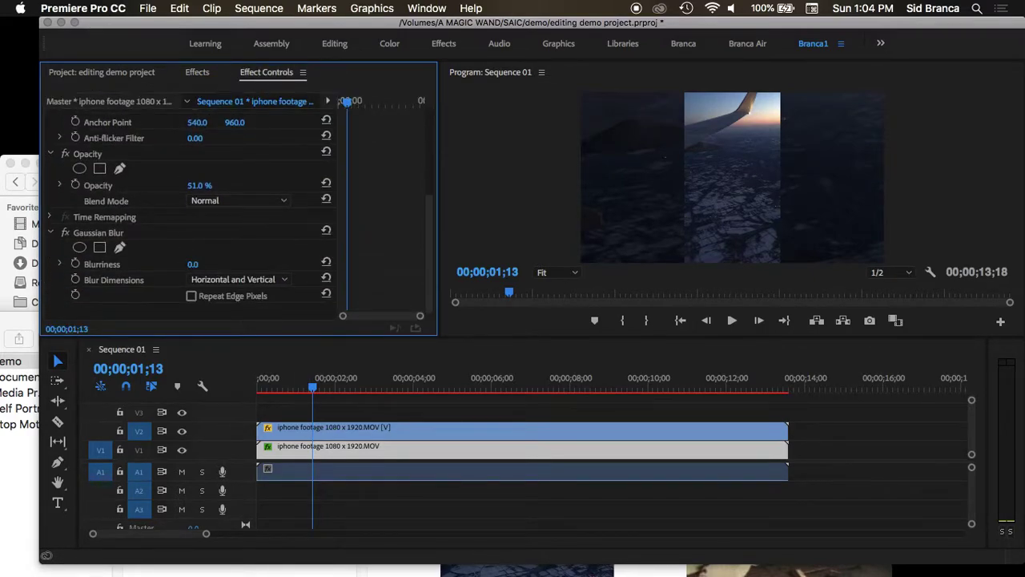
click(189, 185)
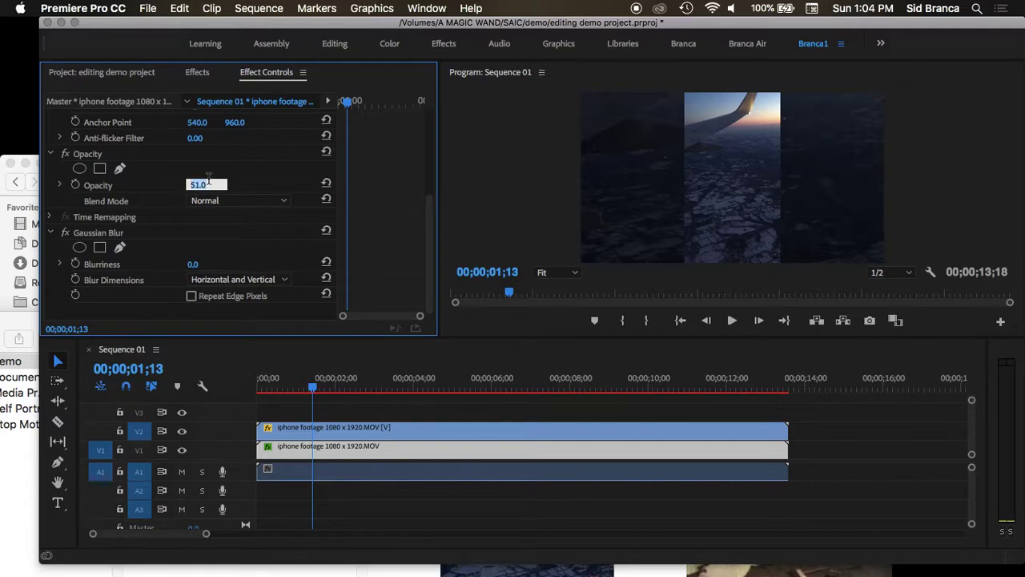
click(326, 184)
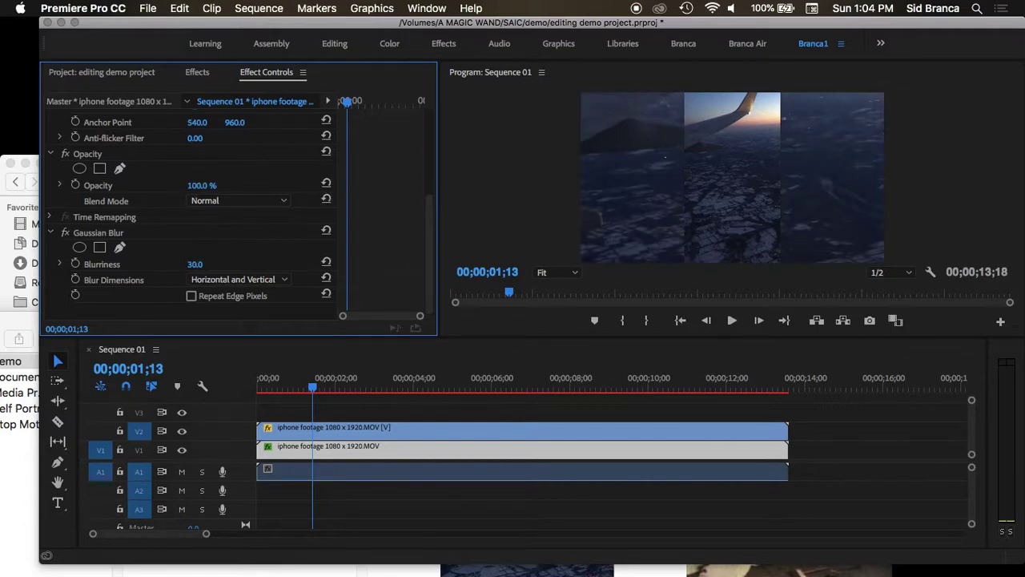
drag(197, 264, 231, 263)
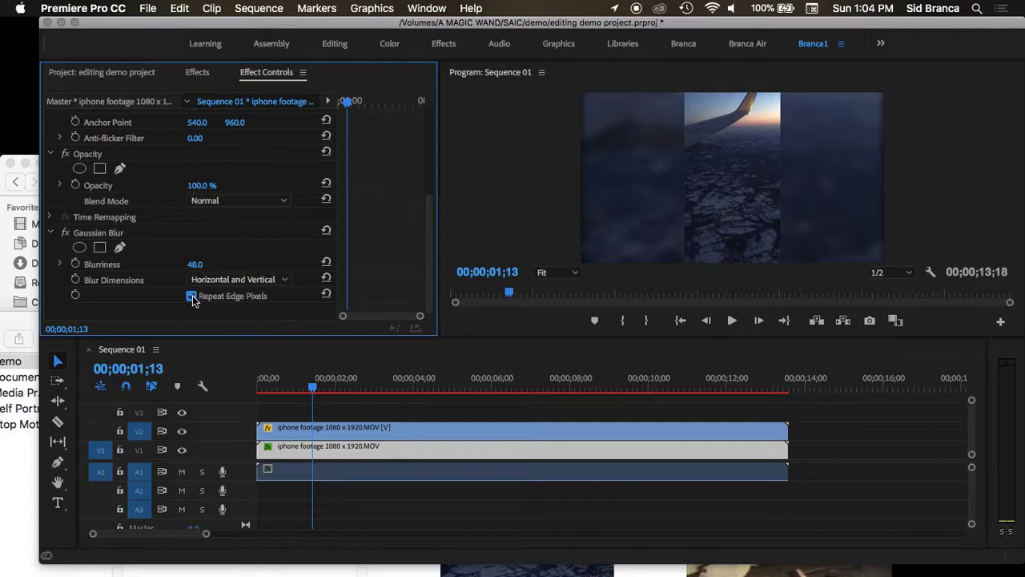
scroll(215, 214, up, 2)
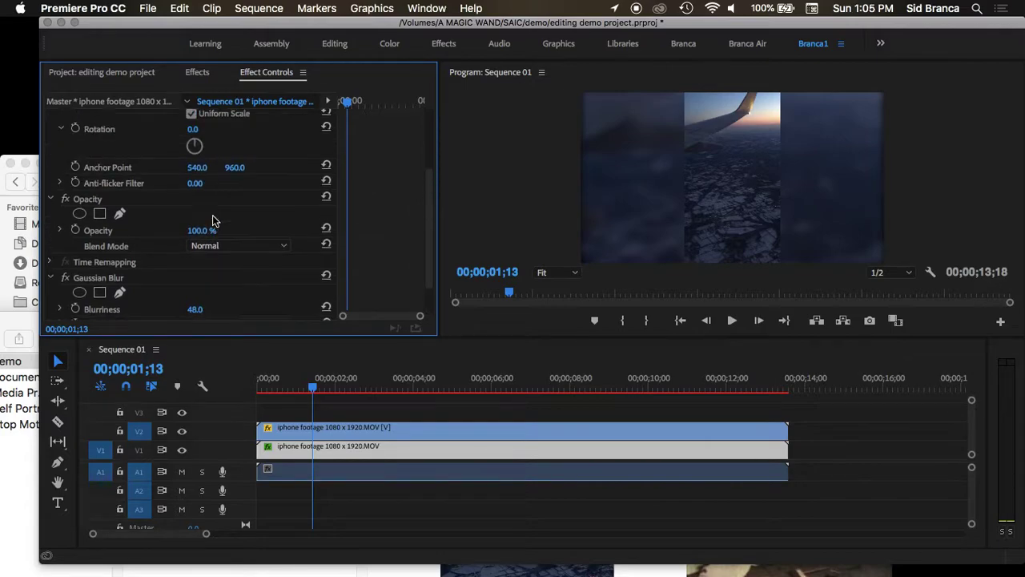
Step: Scale the blurred background to 187.9, render the sequence In to Out, and review playback
scroll(214, 214, up, 3)
scroll(230, 243, up, 3)
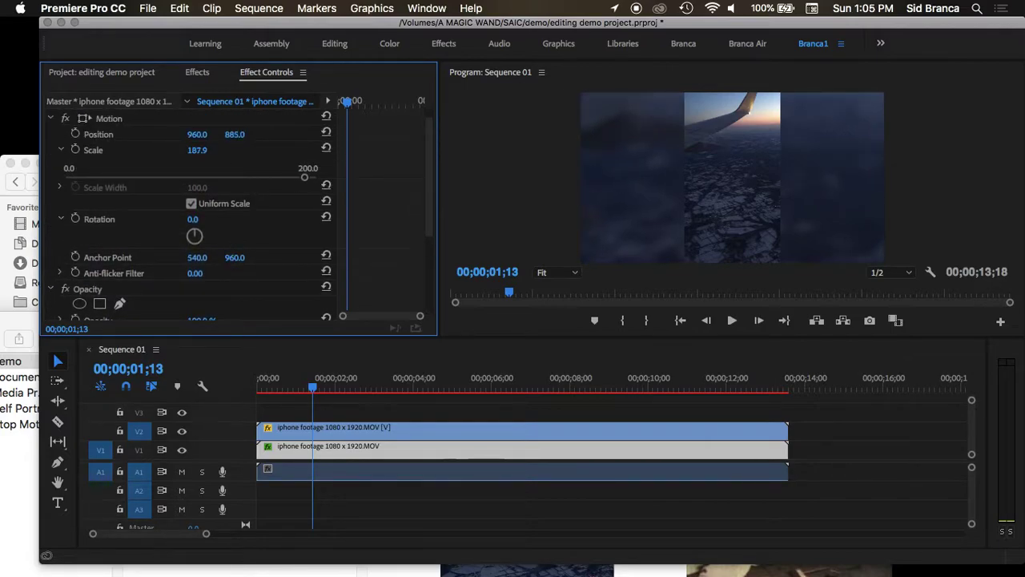
drag(313, 387, 350, 387)
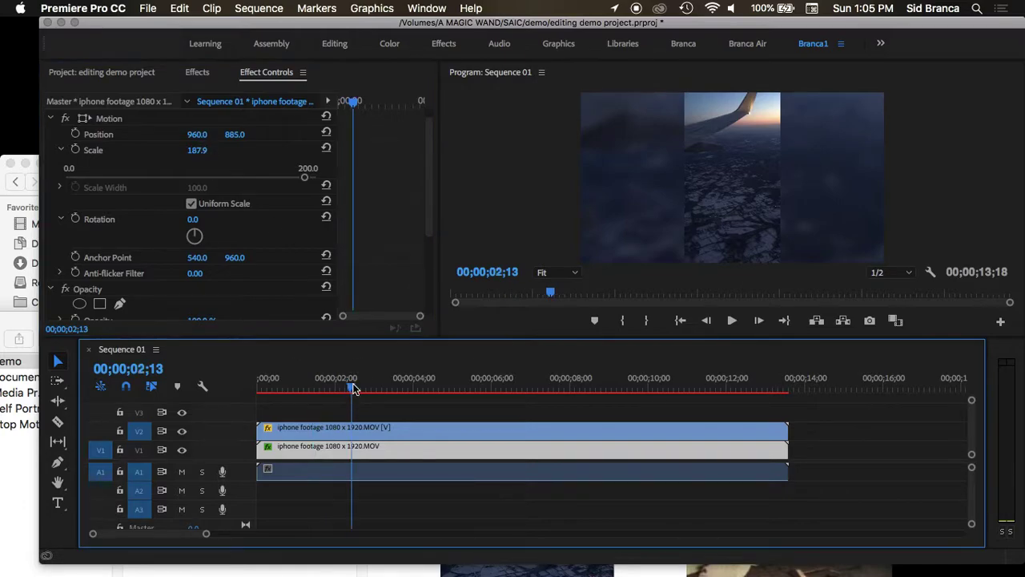
click(282, 387)
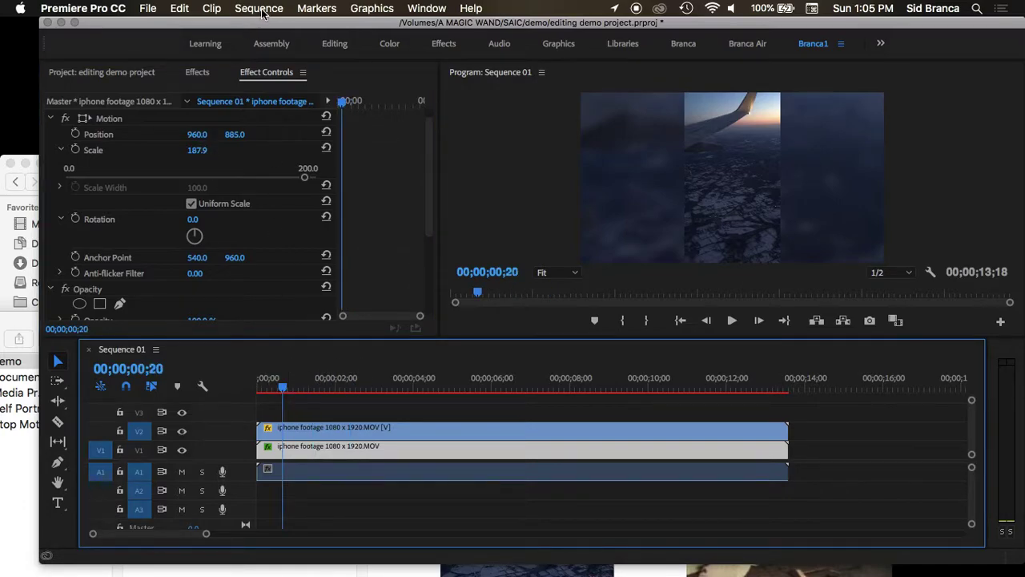
click(258, 9)
click(270, 69)
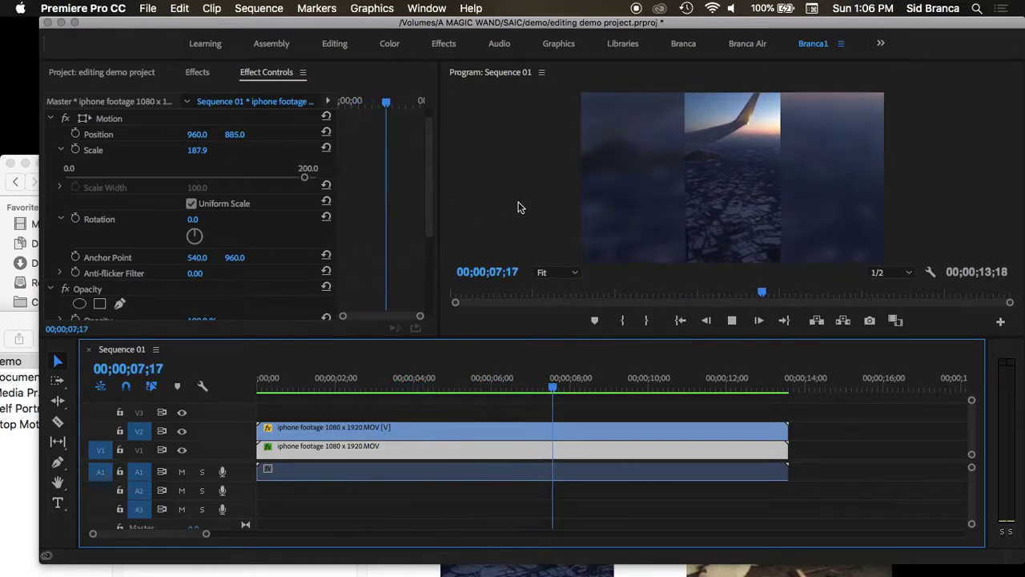
key(space)
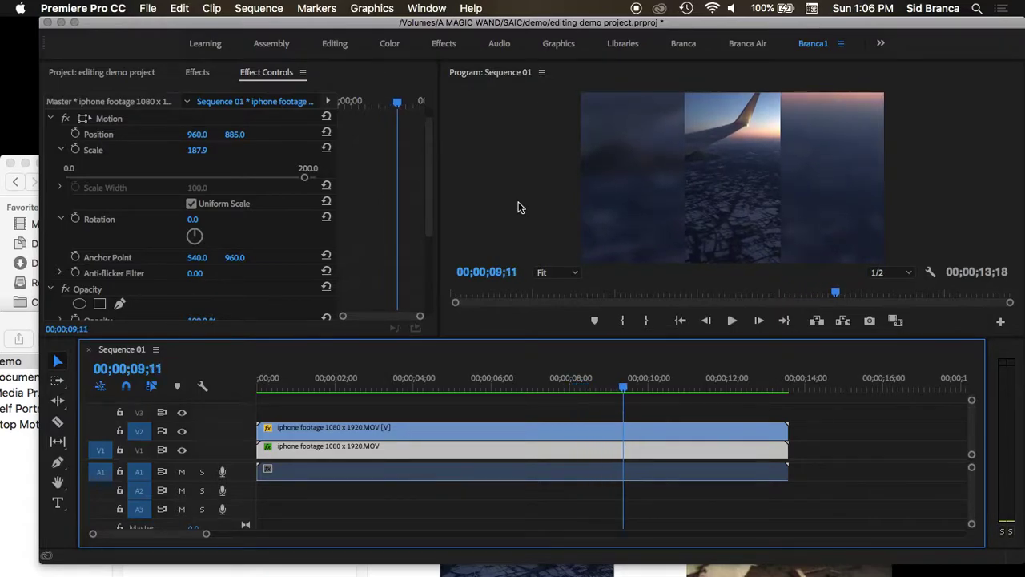
click(138, 74)
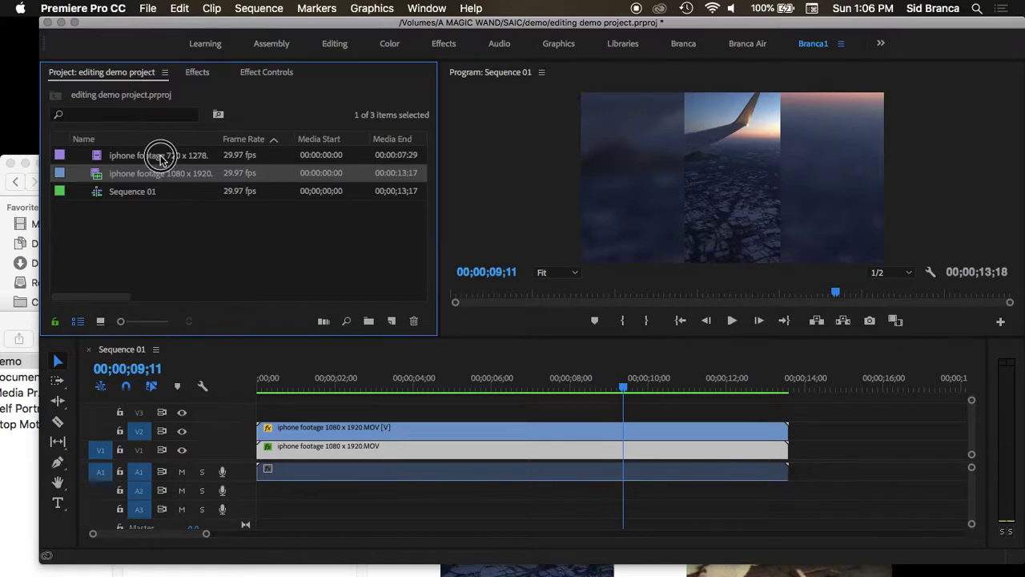
Step: Drop the 720 x 1278 MP4 clip onto V1 after the first clip and select it
drag(155, 155, 809, 439)
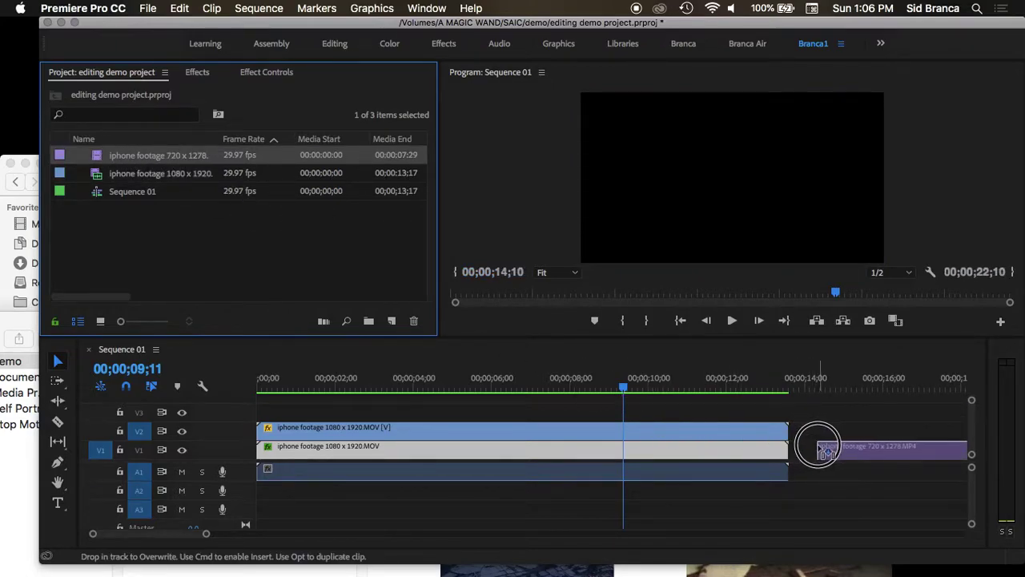
drag(808, 439, 816, 446)
click(825, 390)
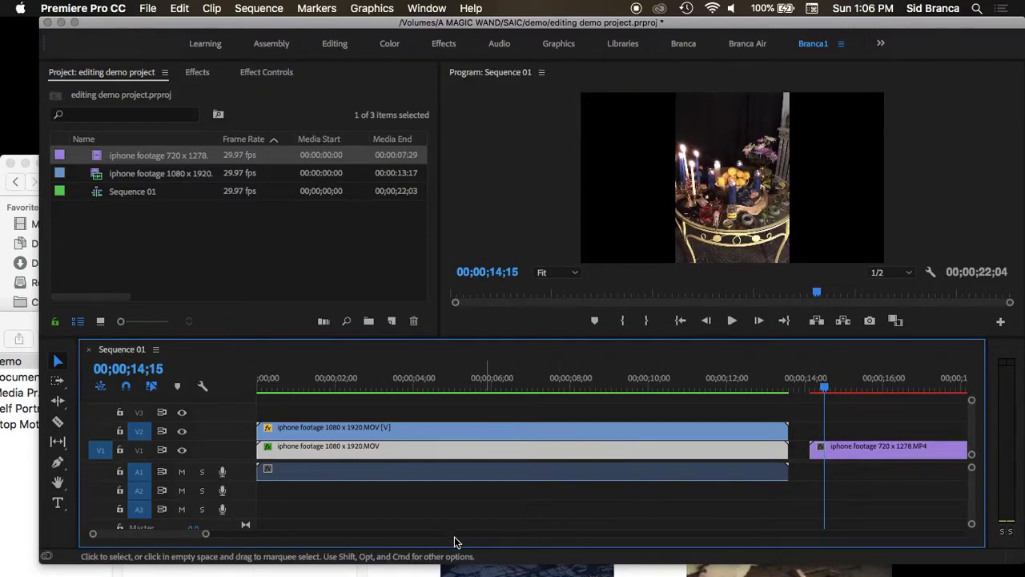
drag(172, 541, 184, 540)
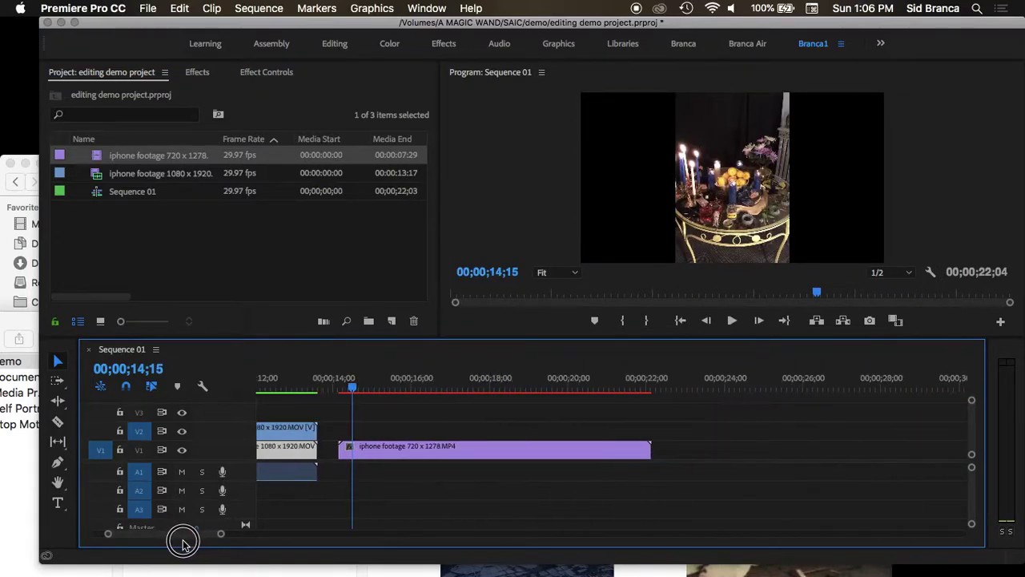
click(403, 451)
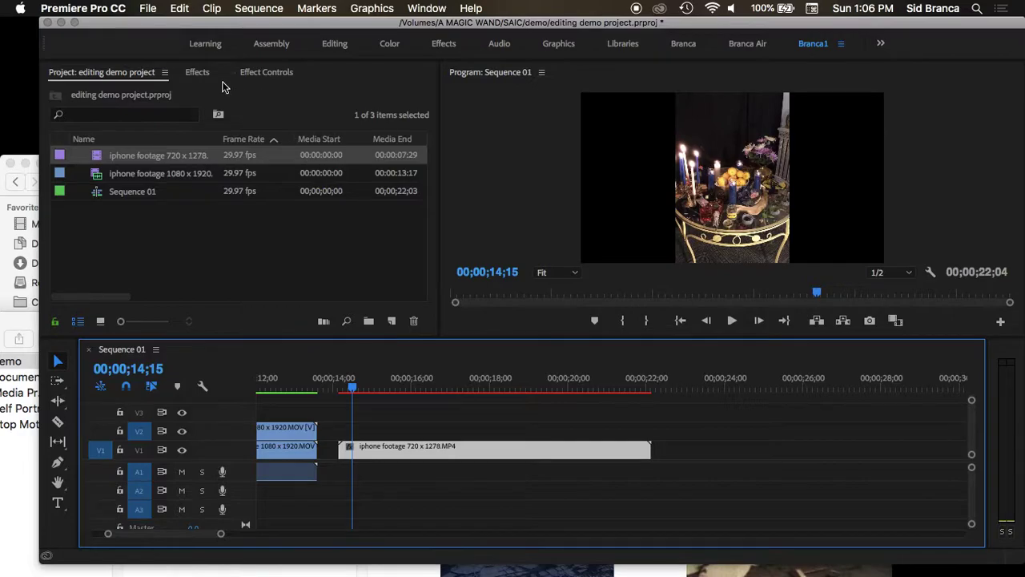
click(267, 72)
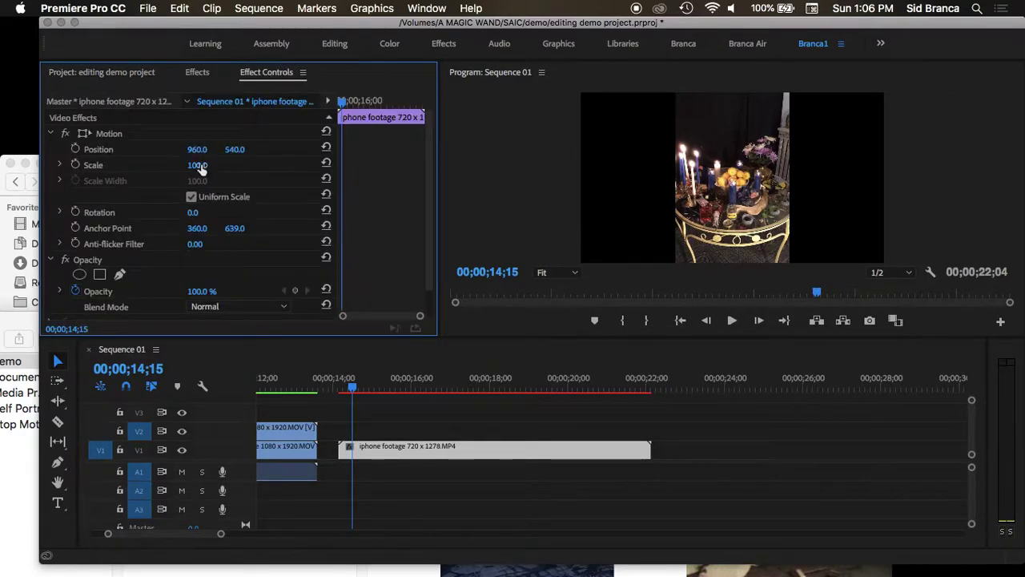
Step: Test the clip's framing, leaving Position Y at 485 and Scale reset to 100
drag(200, 166, 335, 166)
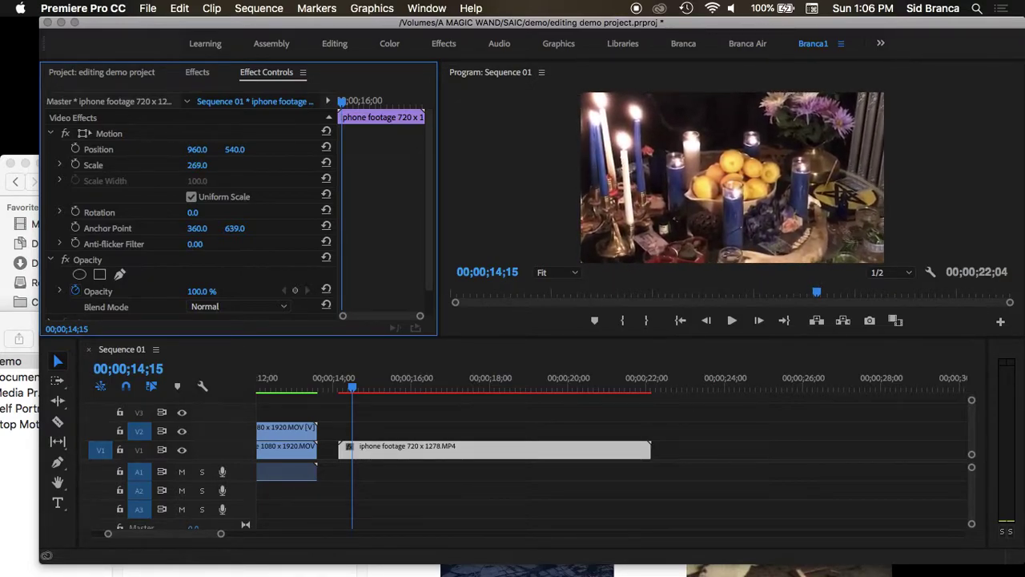
drag(235, 149, 100, 149)
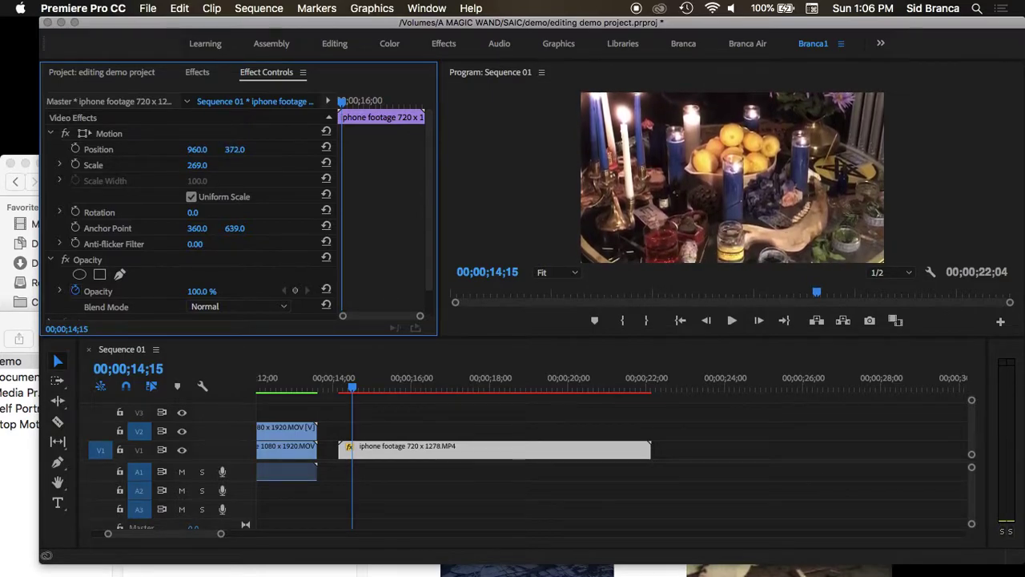
drag(101, 149, 191, 149)
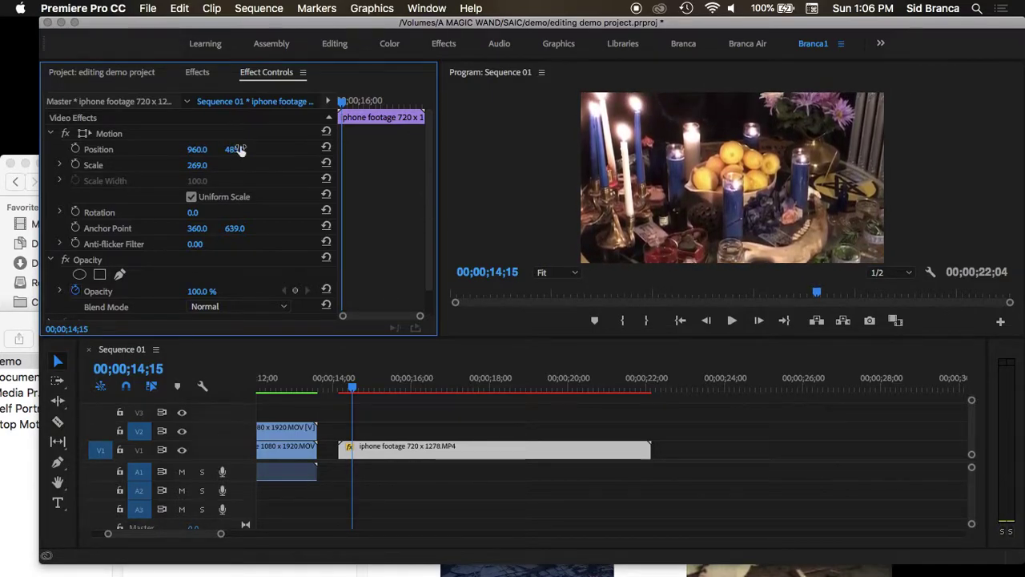
mouse_move(350, 390)
mouse_down()
mouse_move(606, 400)
mouse_move(368, 392)
mouse_up()
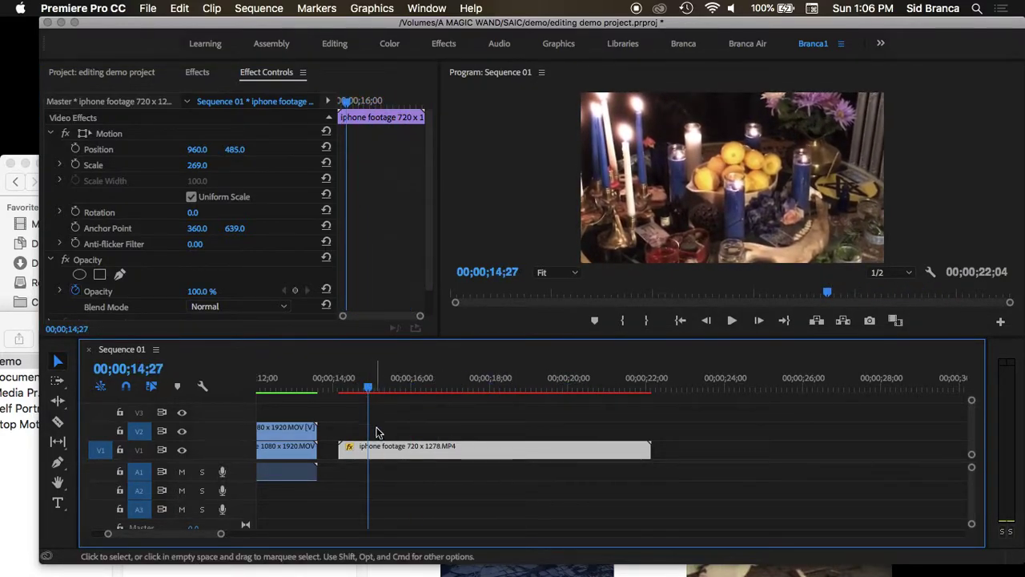
click(198, 165)
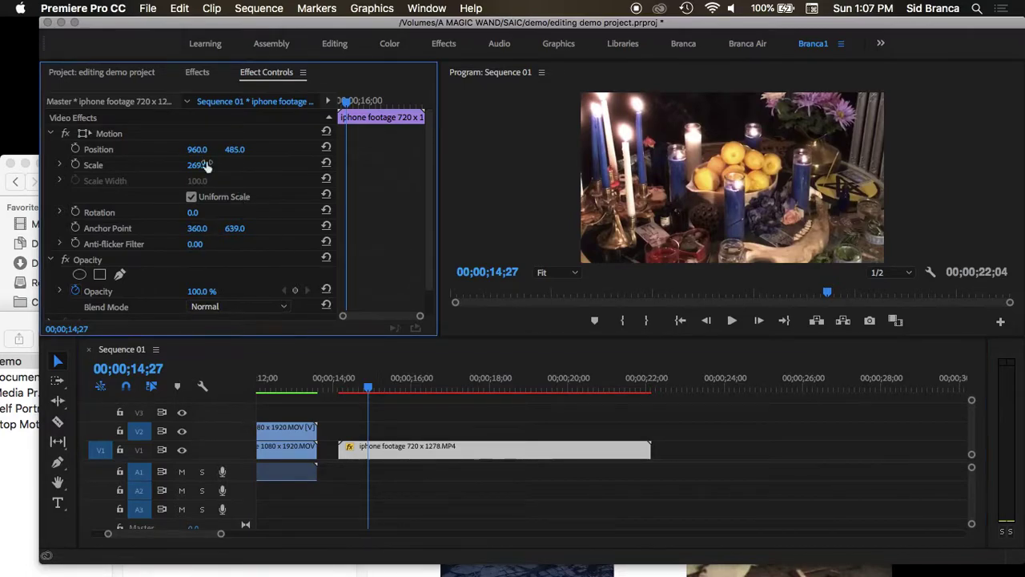
click(326, 164)
scroll(282, 192, down, 2)
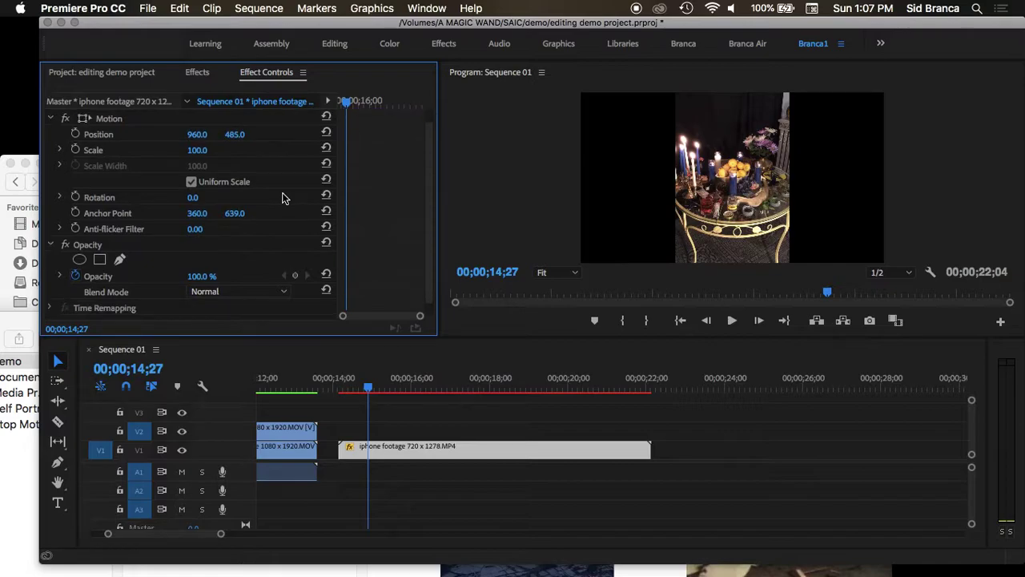
Step: Rotate the 720x1278 clip to exactly 90 degrees
click(60, 185)
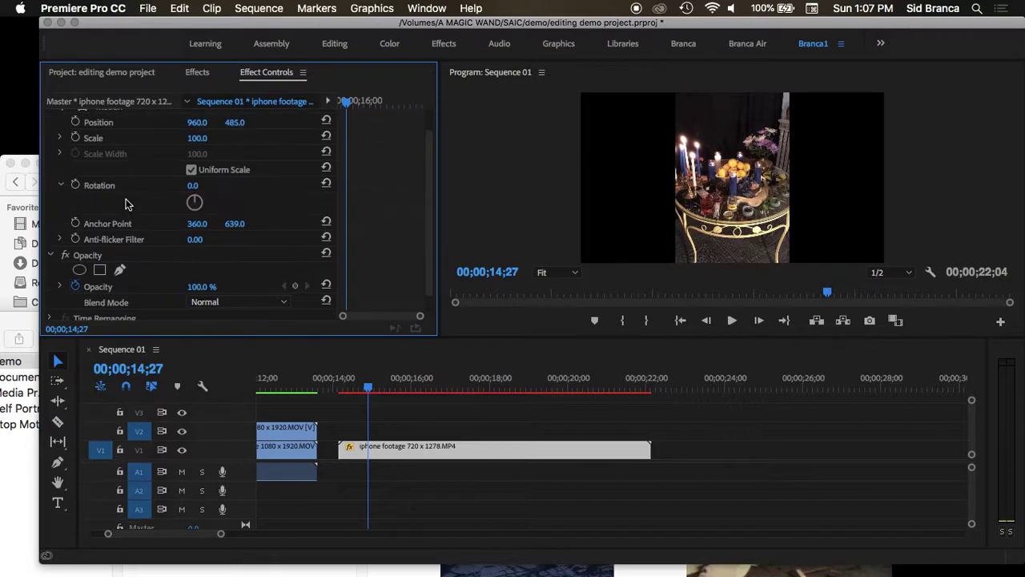
mouse_move(196, 202)
mouse_down()
mouse_move(206, 207)
mouse_move(196, 199)
mouse_up()
click(207, 184)
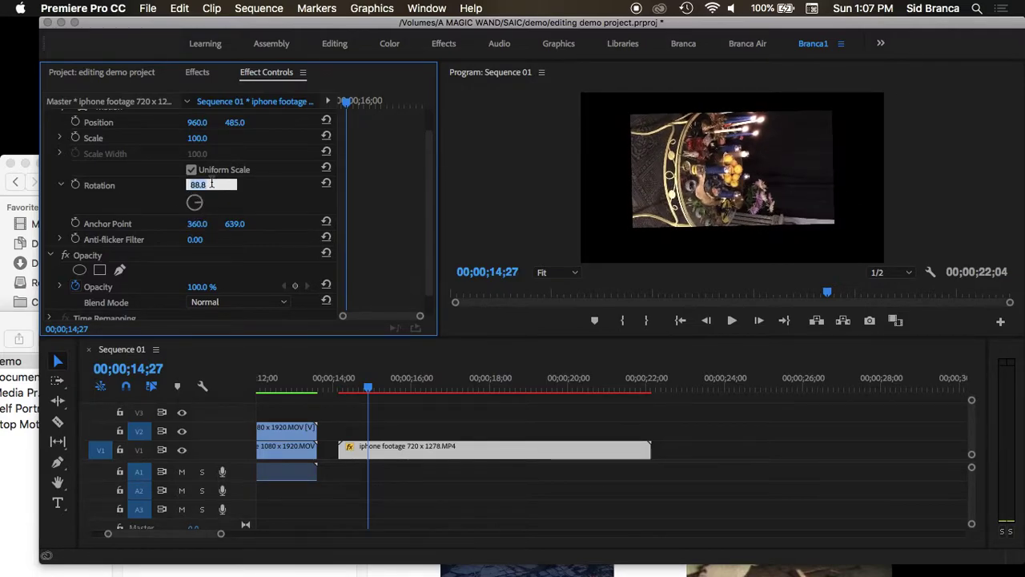
text(90)
key(Return)
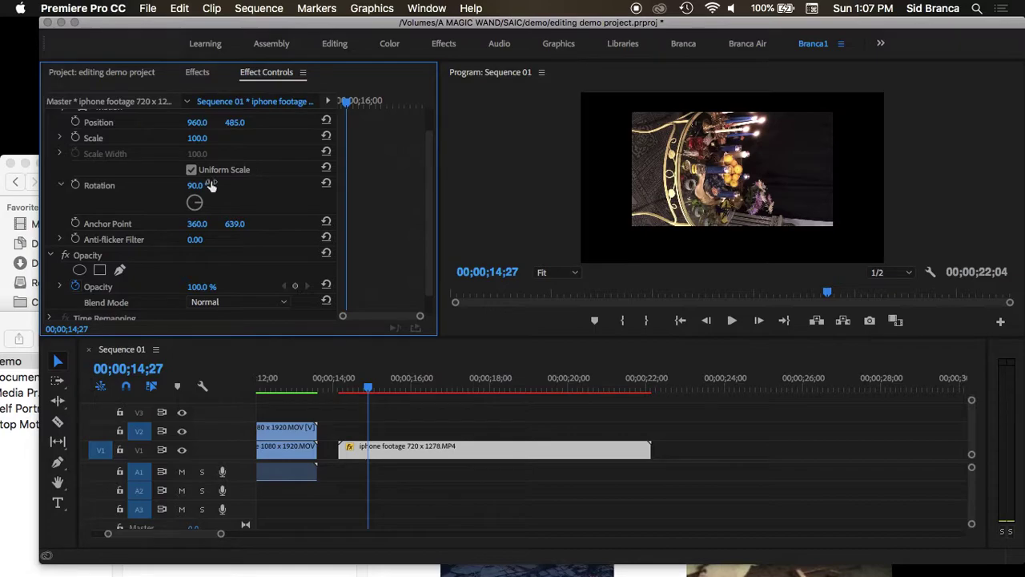
Step: Recenter the rotated clip at 960, 540 and scale it to 151 to fill the frame
click(60, 138)
drag(190, 168, 230, 166)
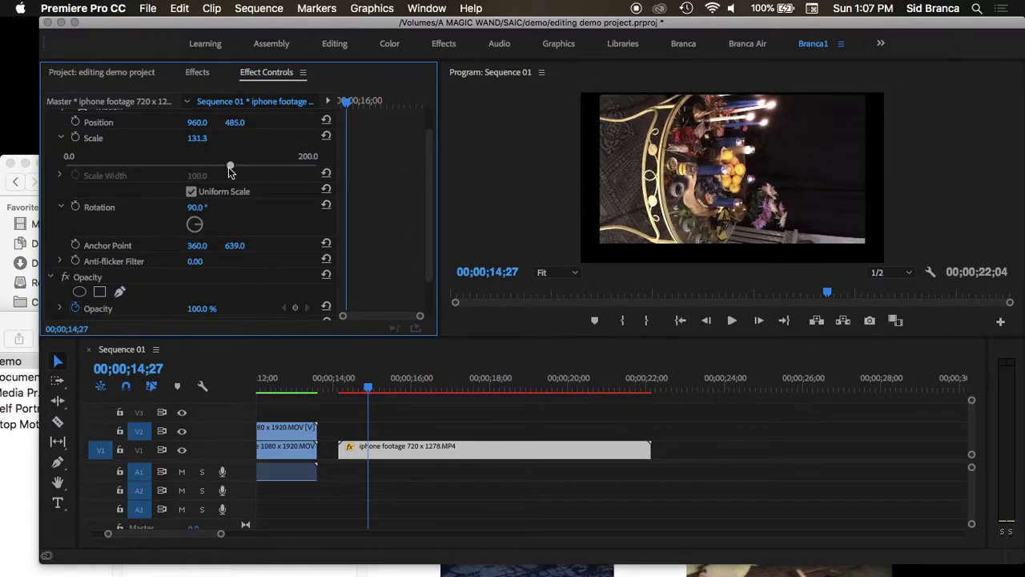
click(326, 122)
drag(230, 165, 255, 169)
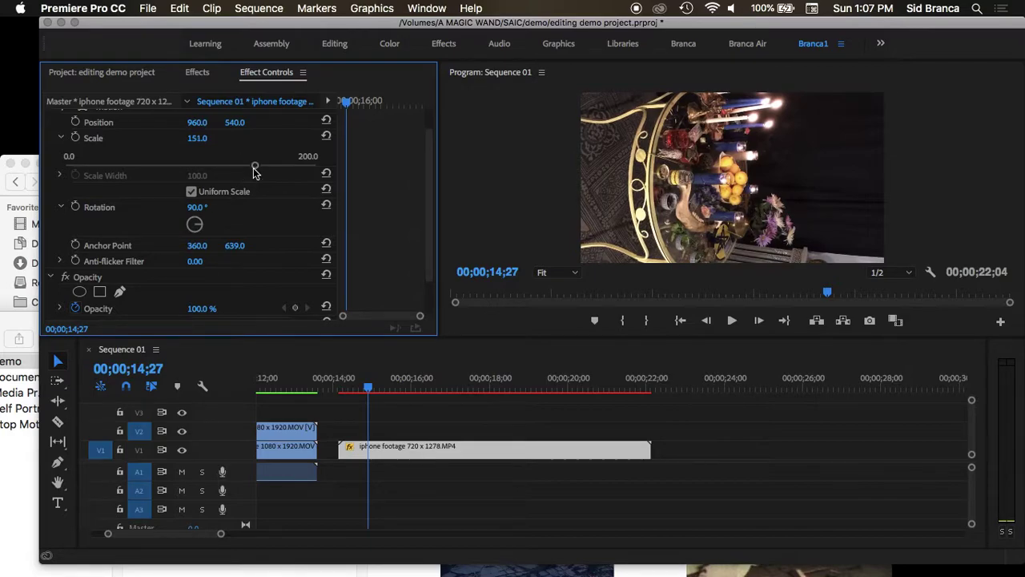
drag(369, 389, 490, 408)
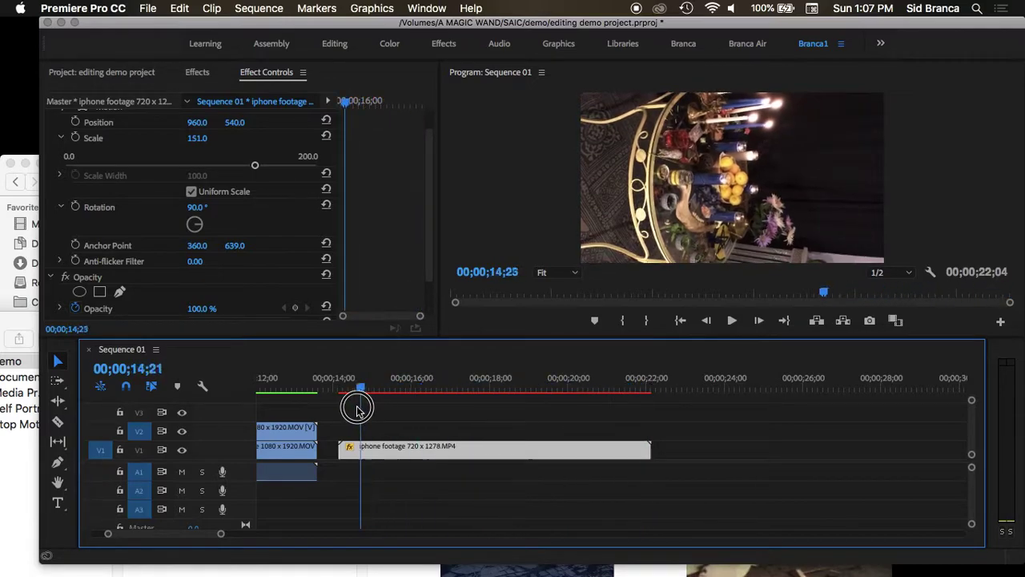
drag(491, 408, 344, 391)
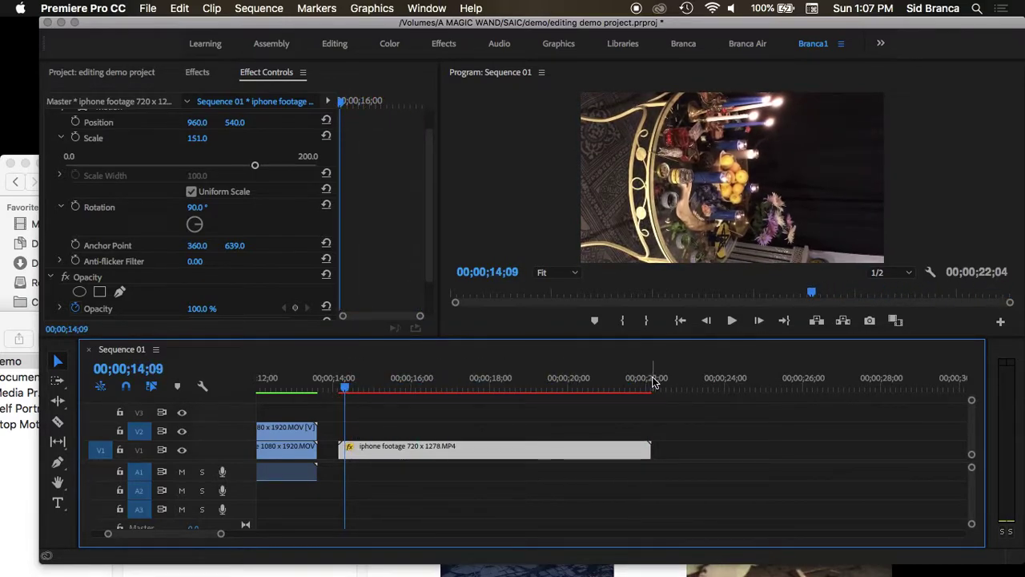
Step: Slide the MP4 clip against the MOV clips on V1 so Sequence 01 ends at 00;00;21;18
click(650, 383)
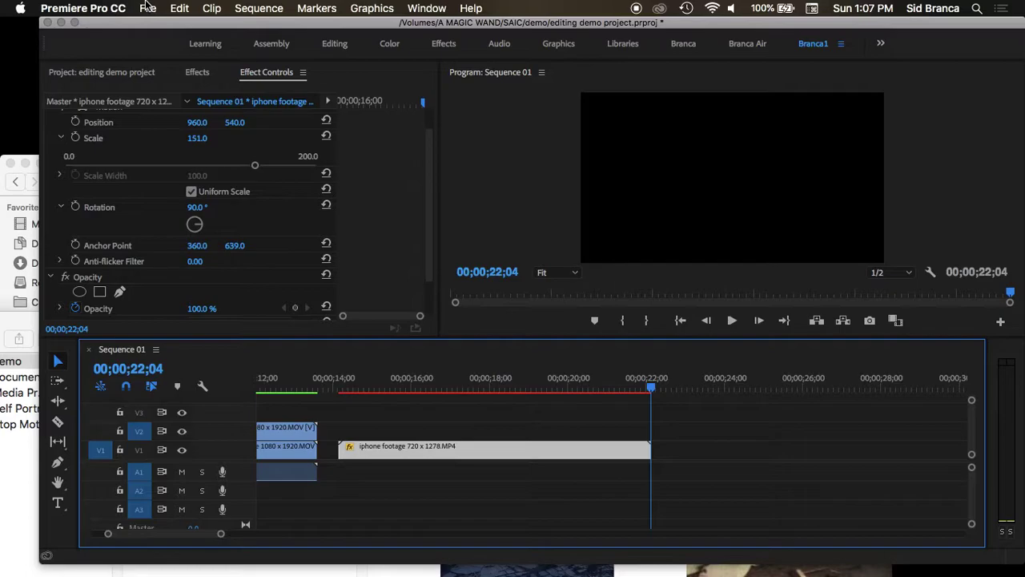
drag(377, 446, 356, 446)
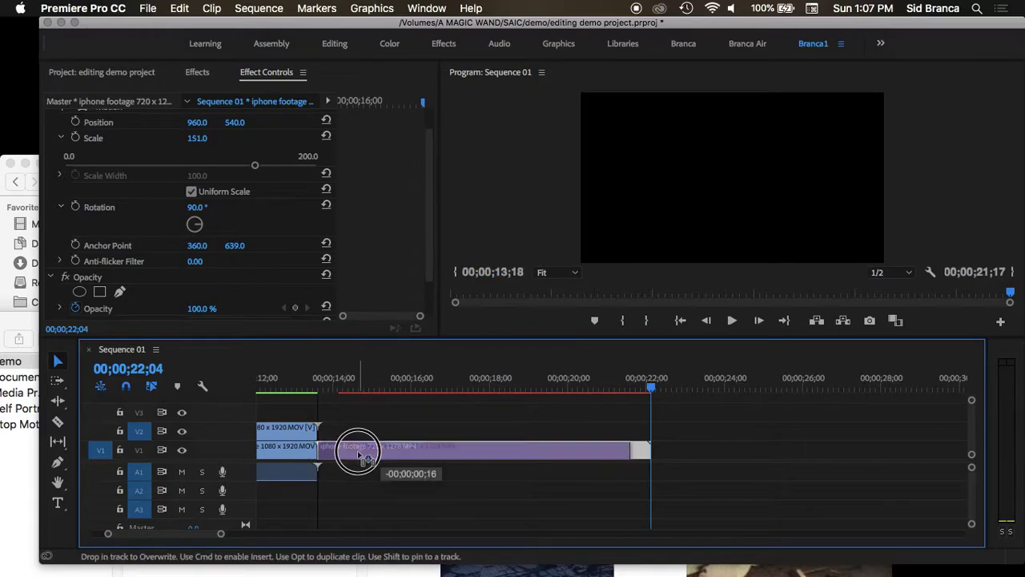
click(558, 382)
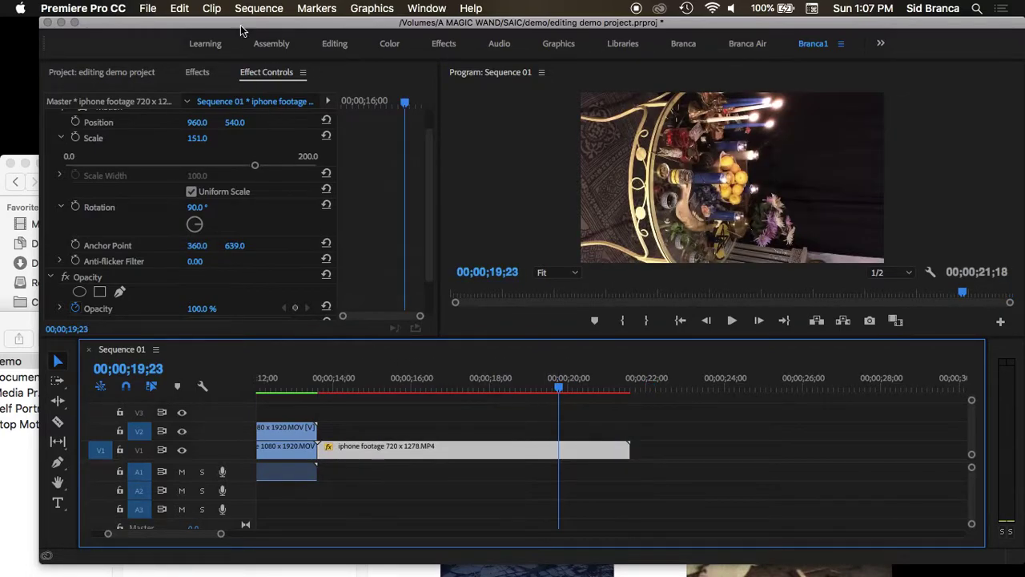
click(152, 8)
Step: In Export Settings for Sequence 01, choose the YouTube 1080p HD preset (16 Mbps, about 42 MB)
mouse_move(228, 410)
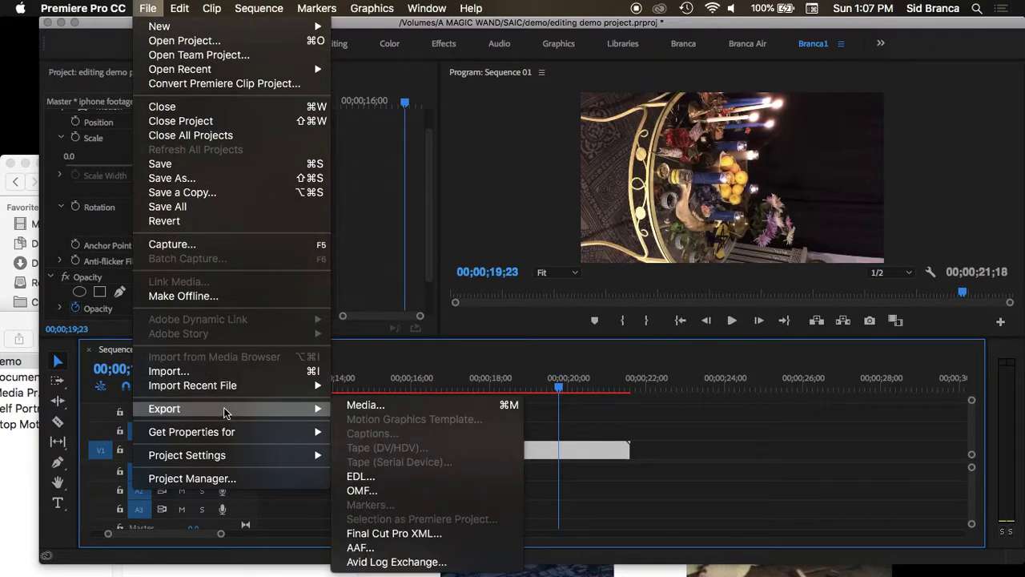
click(376, 405)
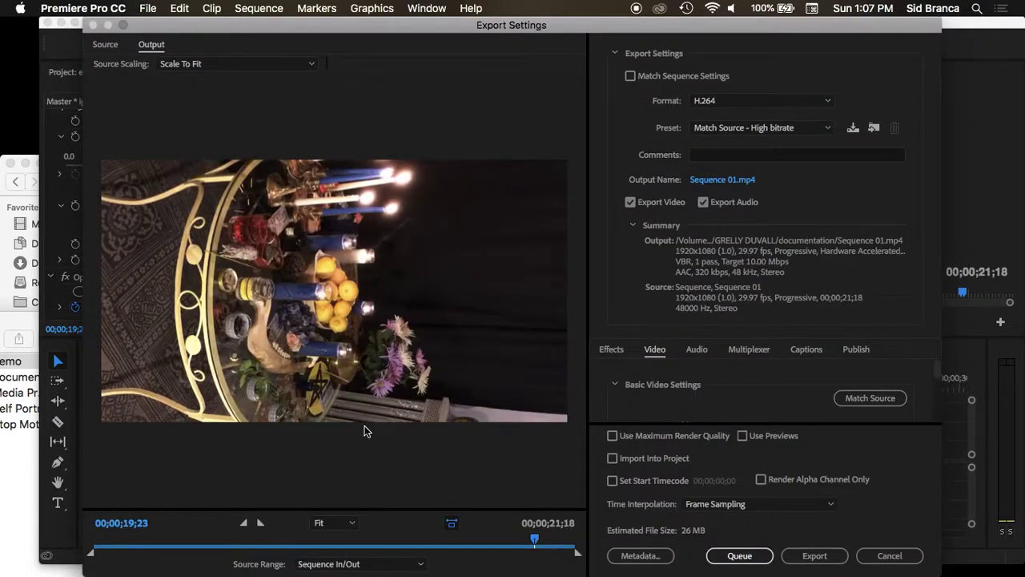
drag(534, 539, 179, 541)
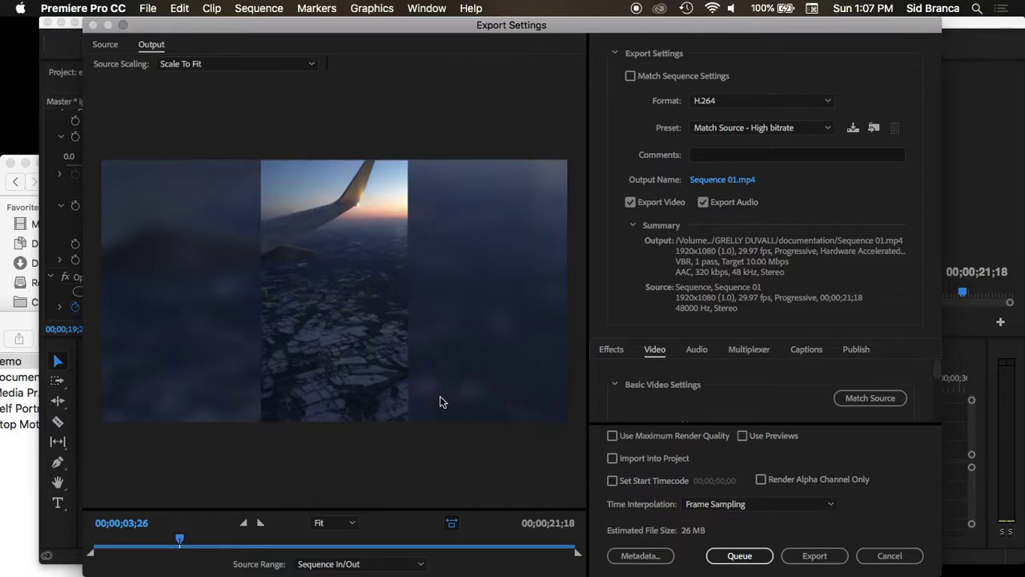
click(760, 128)
scroll(786, 289, down, 2)
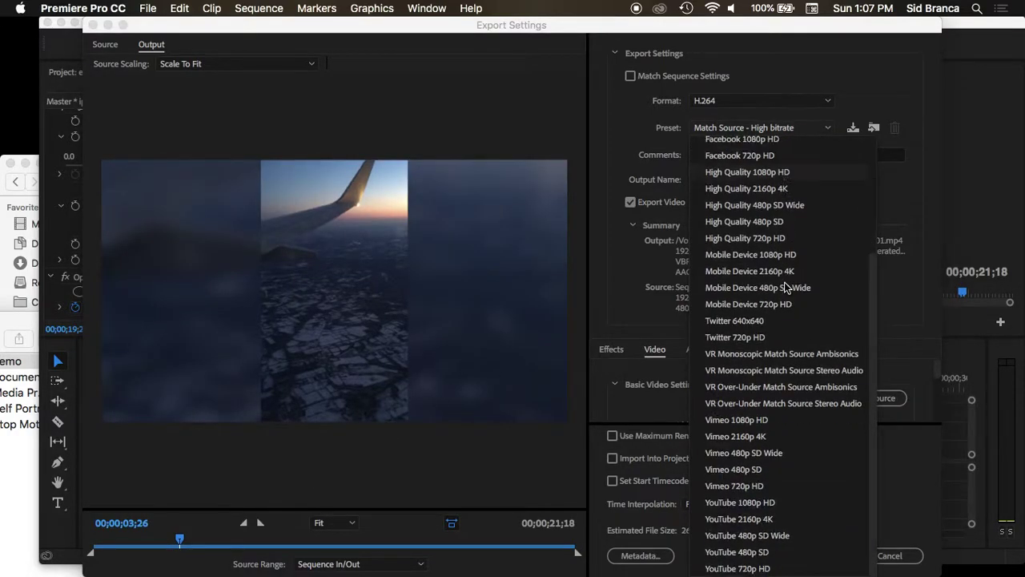
click(782, 506)
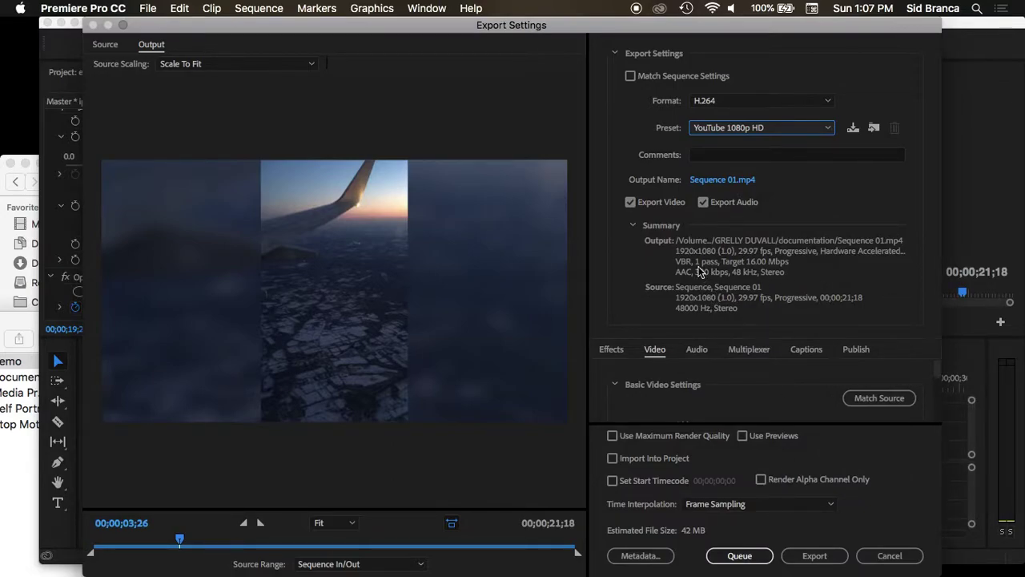
click(876, 558)
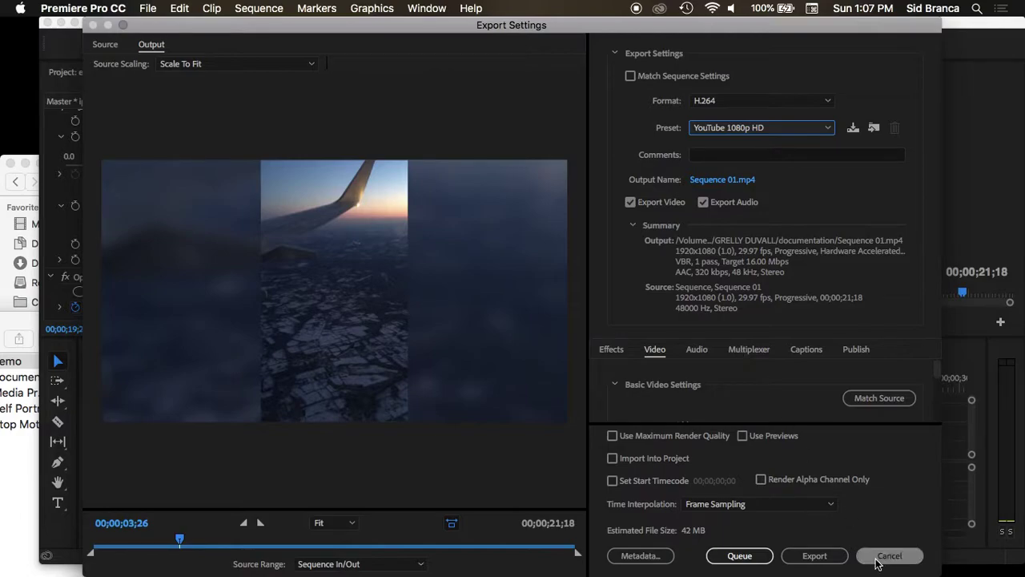